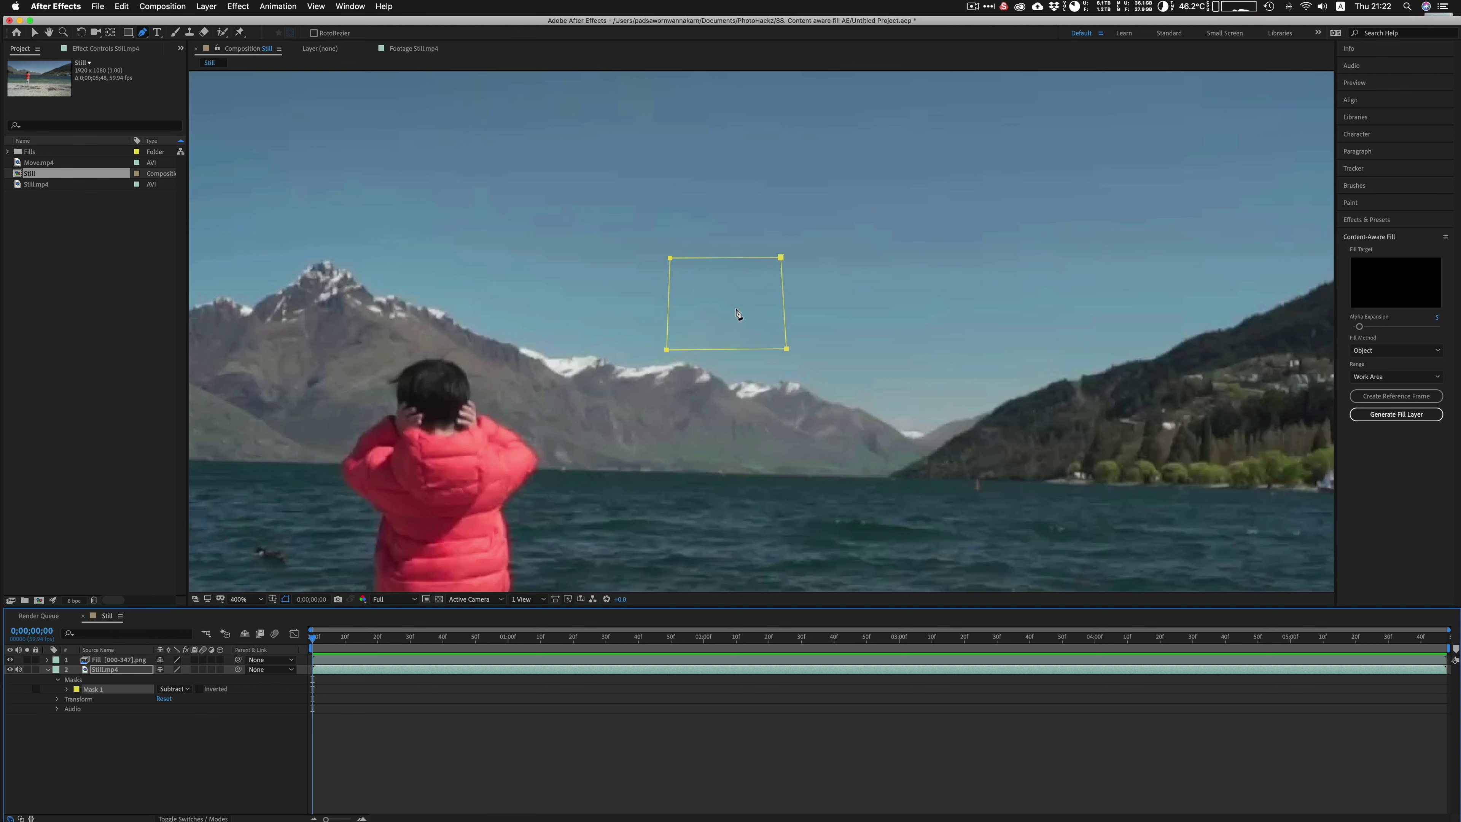
- Fit the Still composition in the viewer and play it back to check the filled footage
click(261, 600)
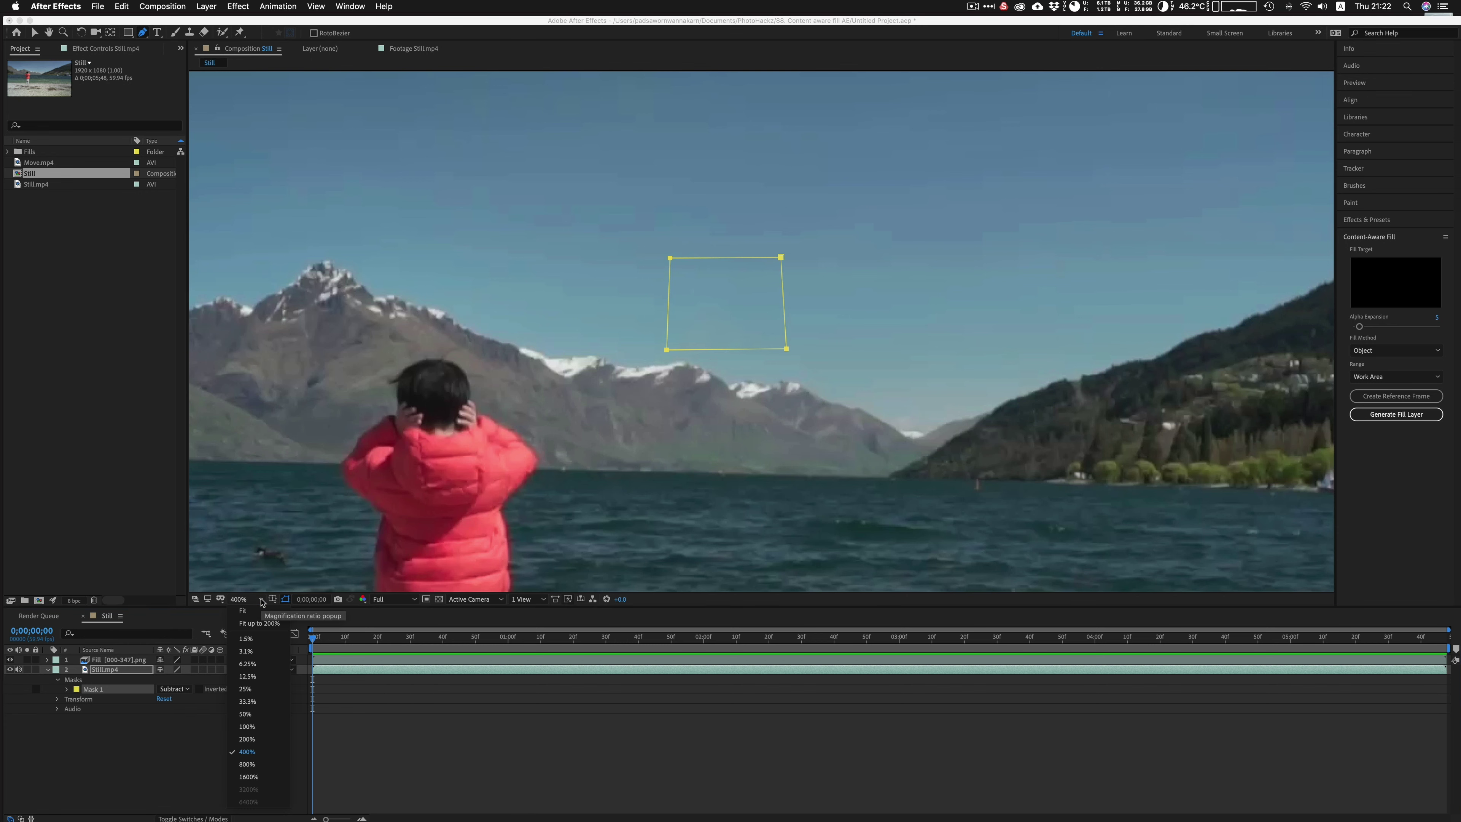
click(256, 611)
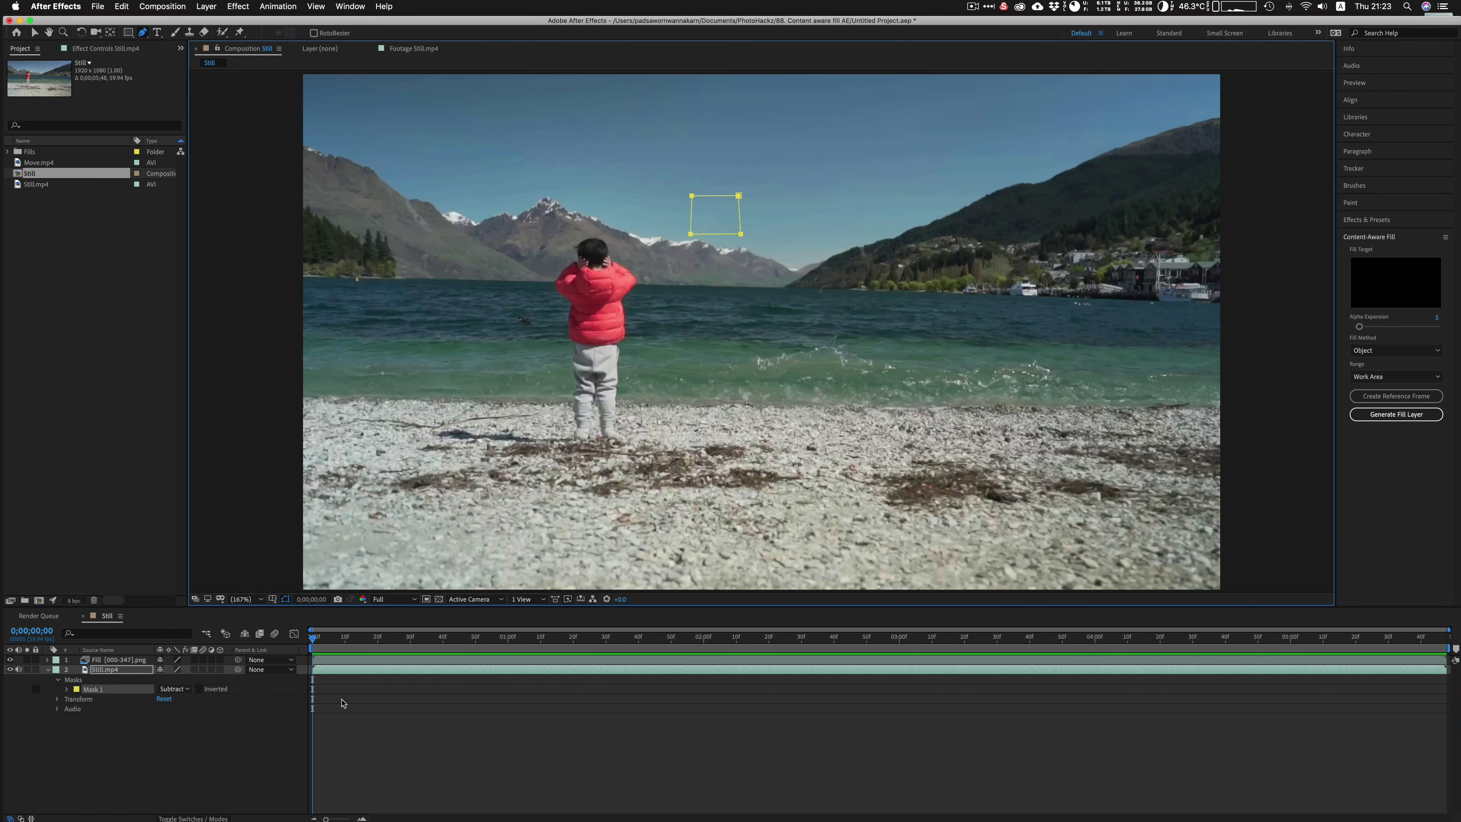
key(space)
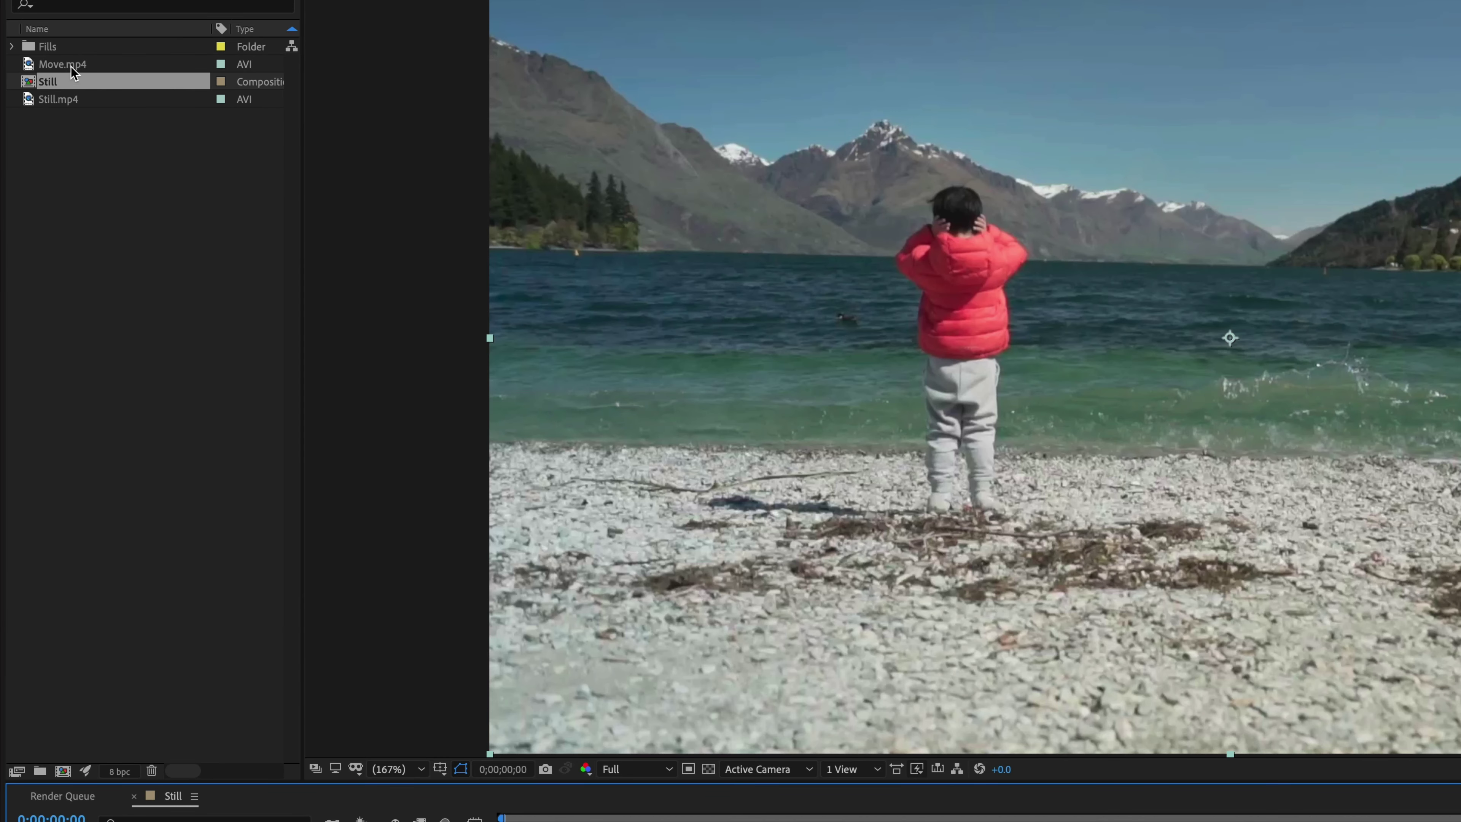
- Create a new composition from the Move.mp4 footage and preview it
click(63, 66)
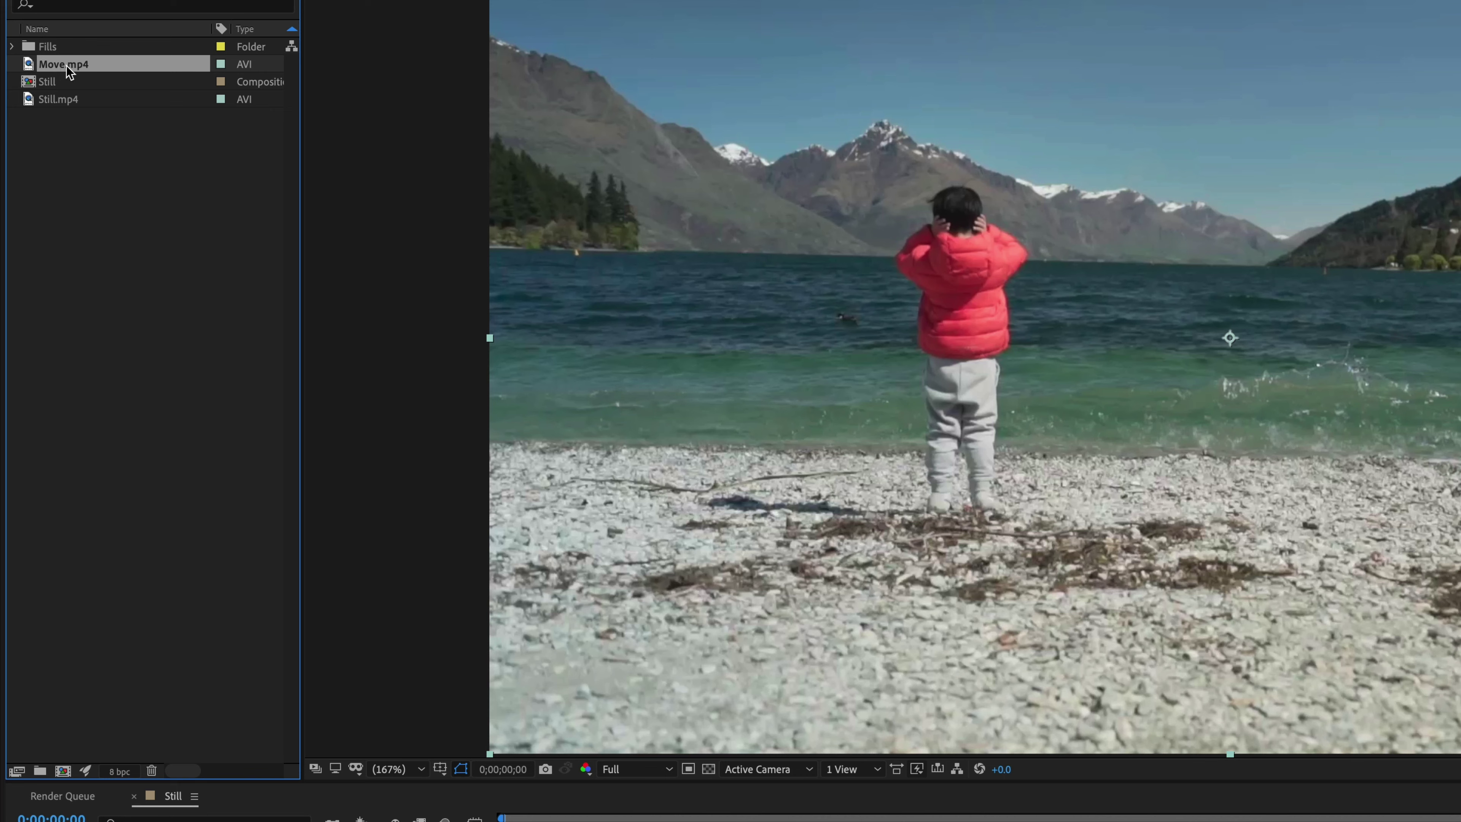
double_click(69, 65)
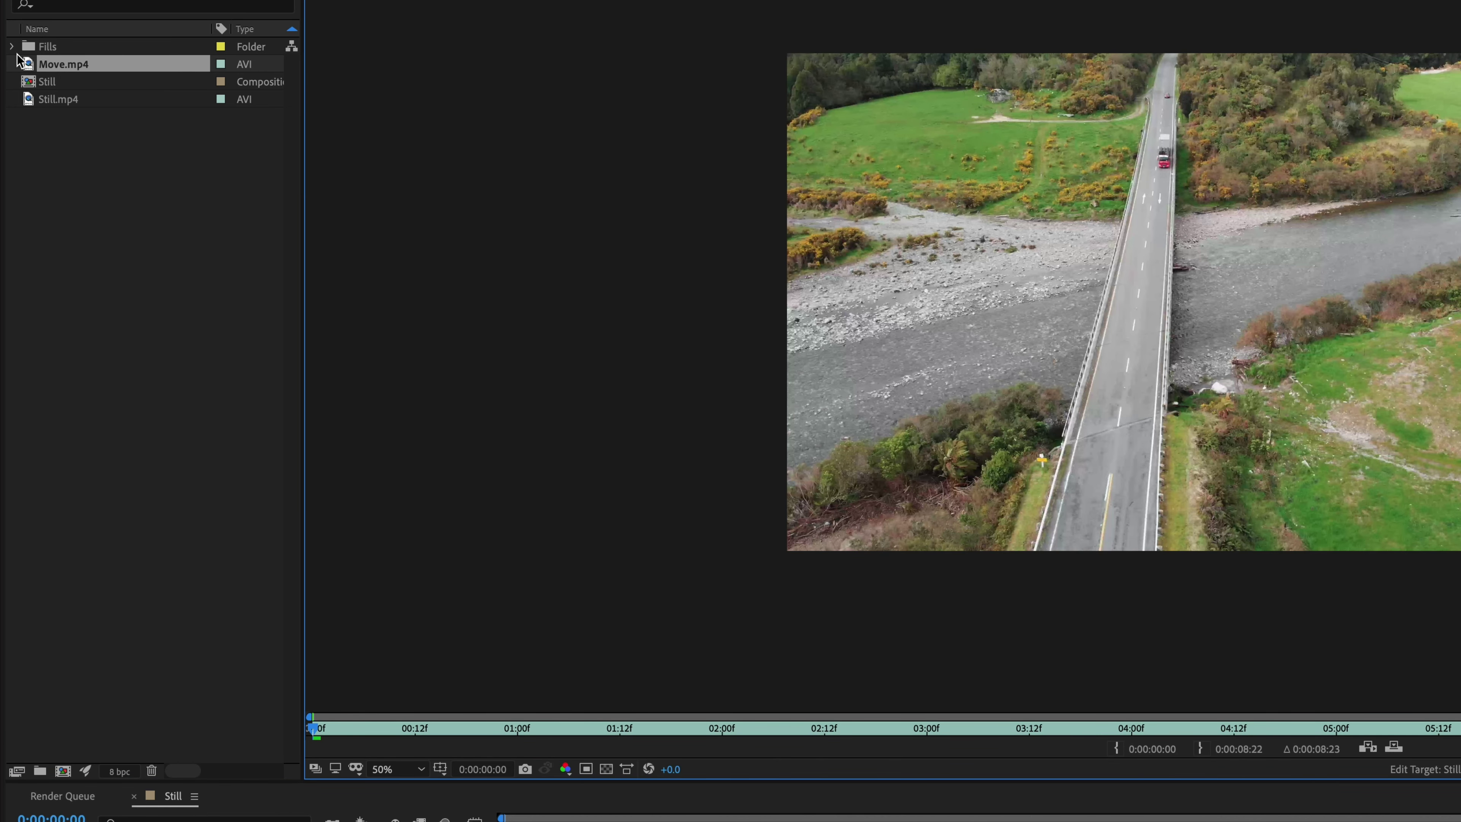
drag(32, 71, 66, 108)
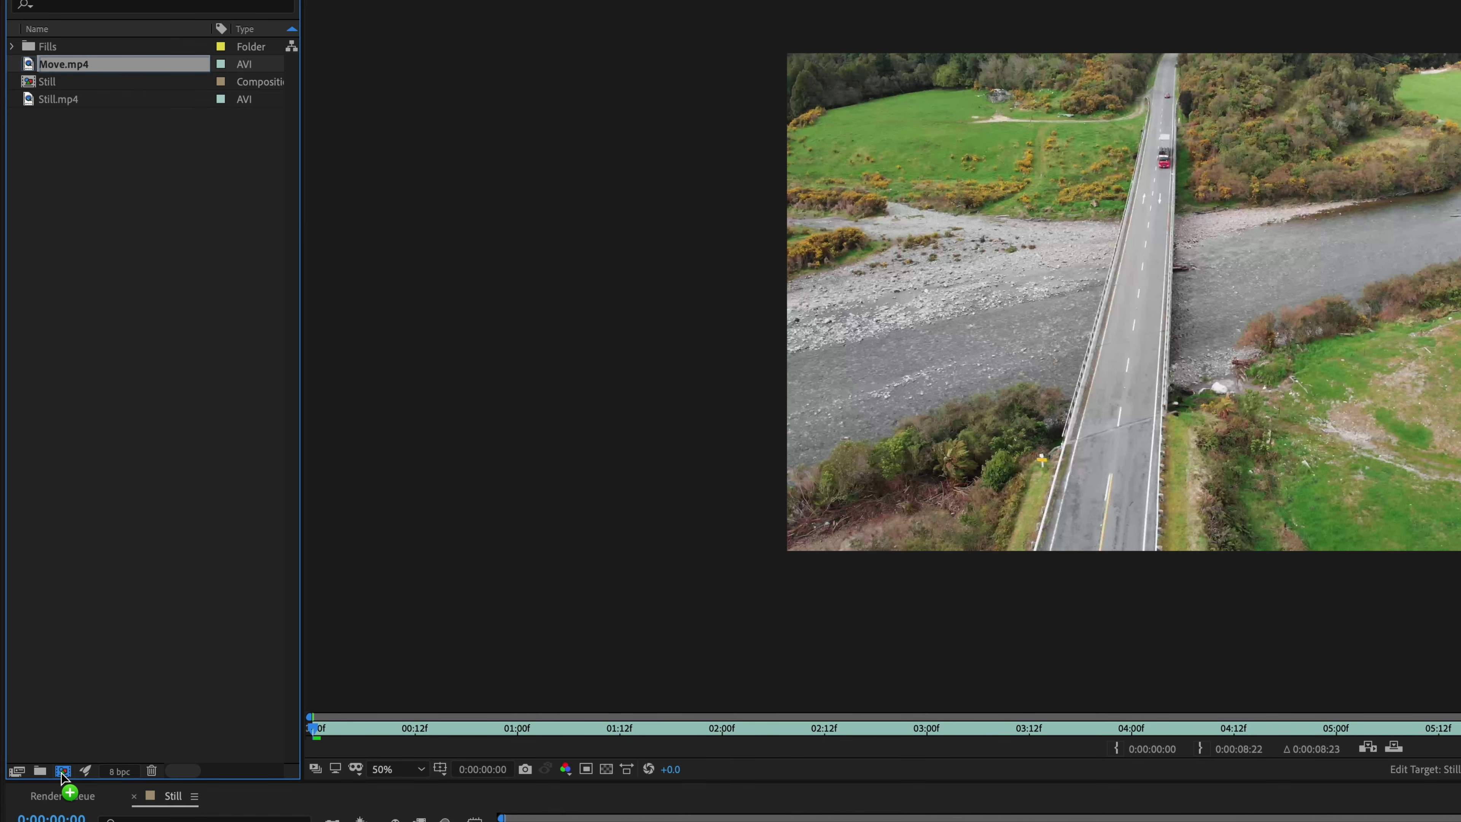
drag(62, 771, 63, 771)
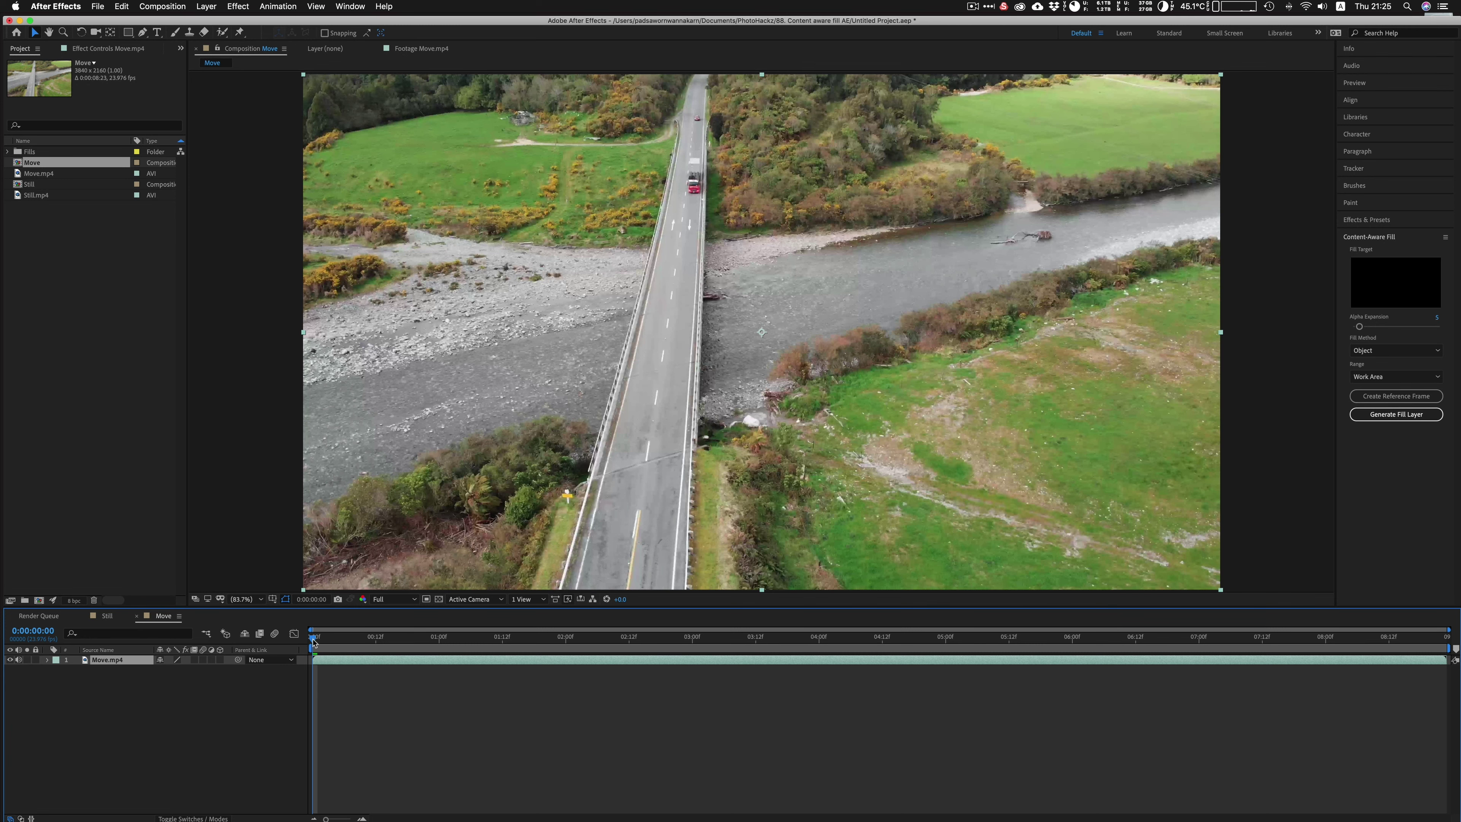
drag(314, 640, 1262, 648)
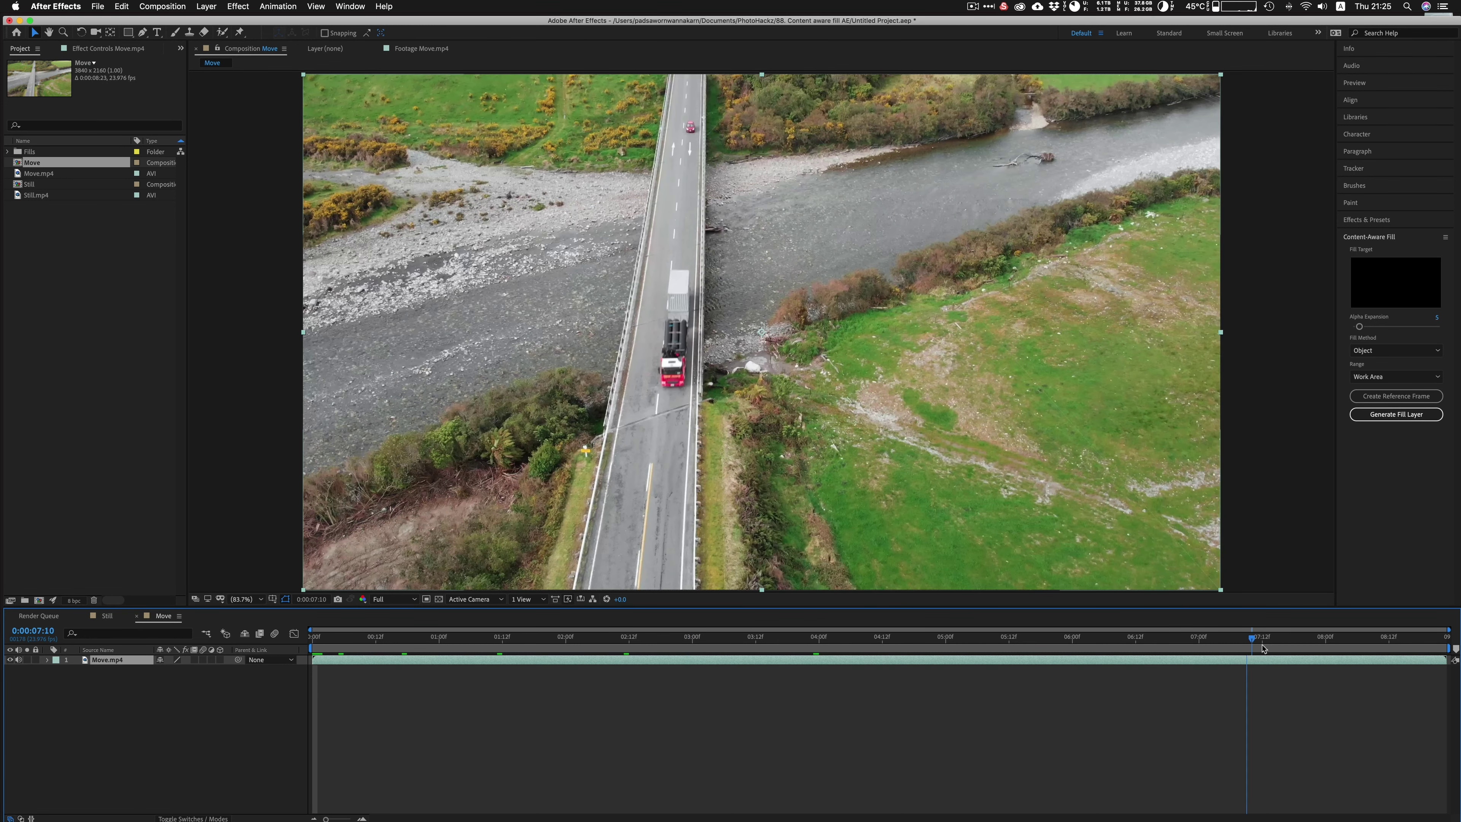
key(space)
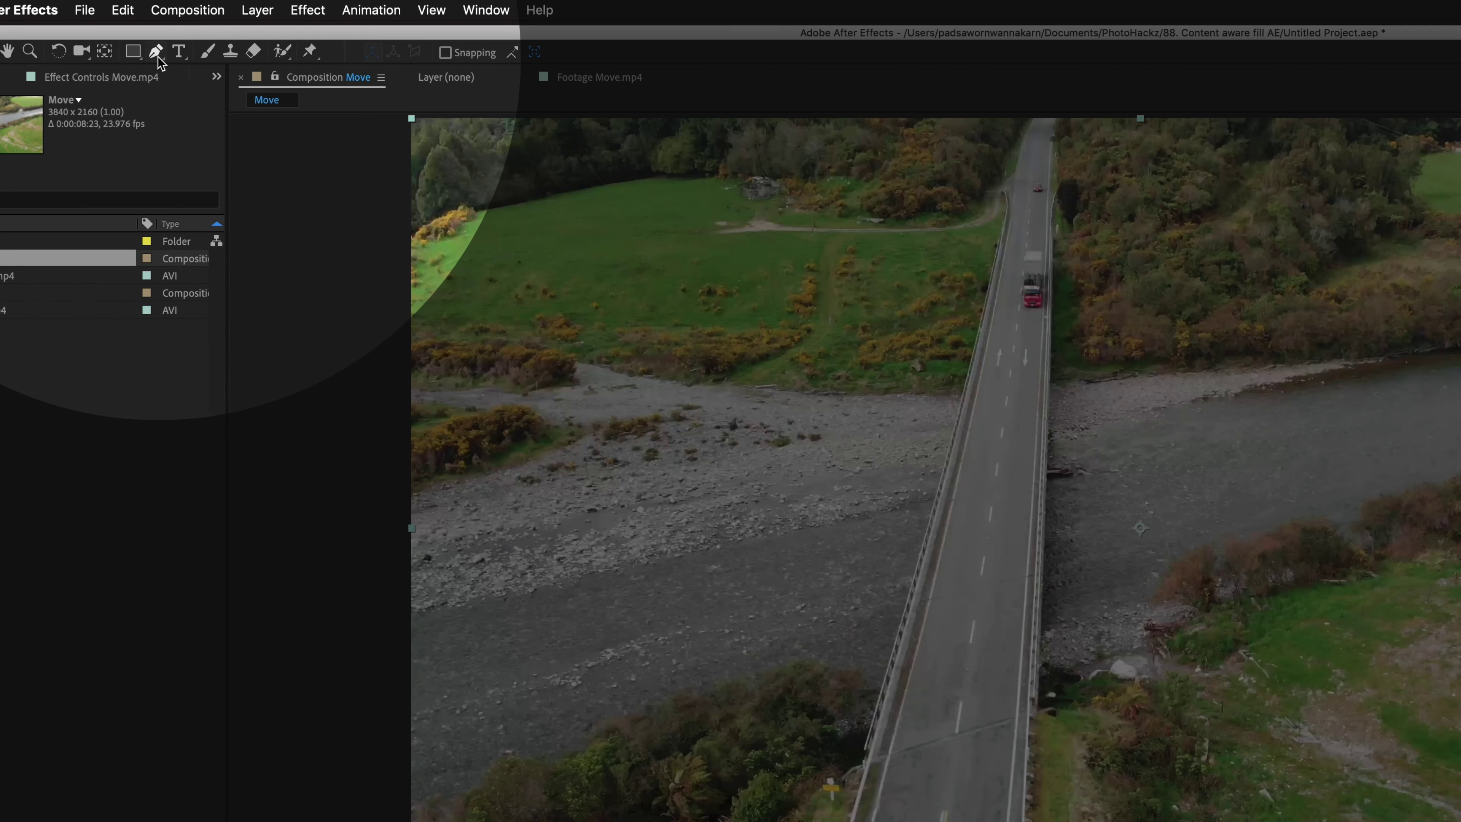
- Draw a closed four-point Pen mask around the small red car on the road at the first frame
key(g)
drag(155, 56, 218, 51)
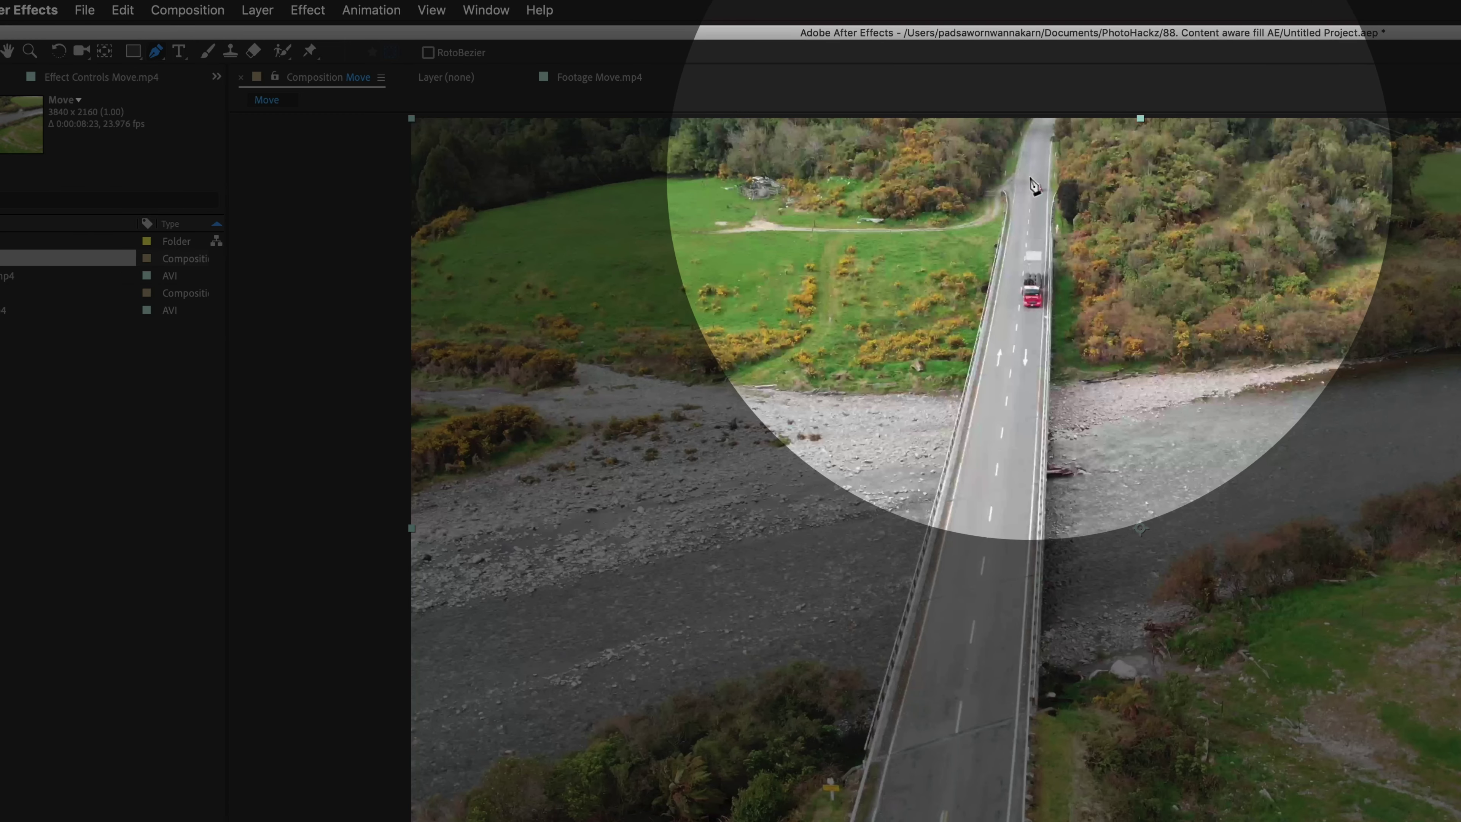
key(z)
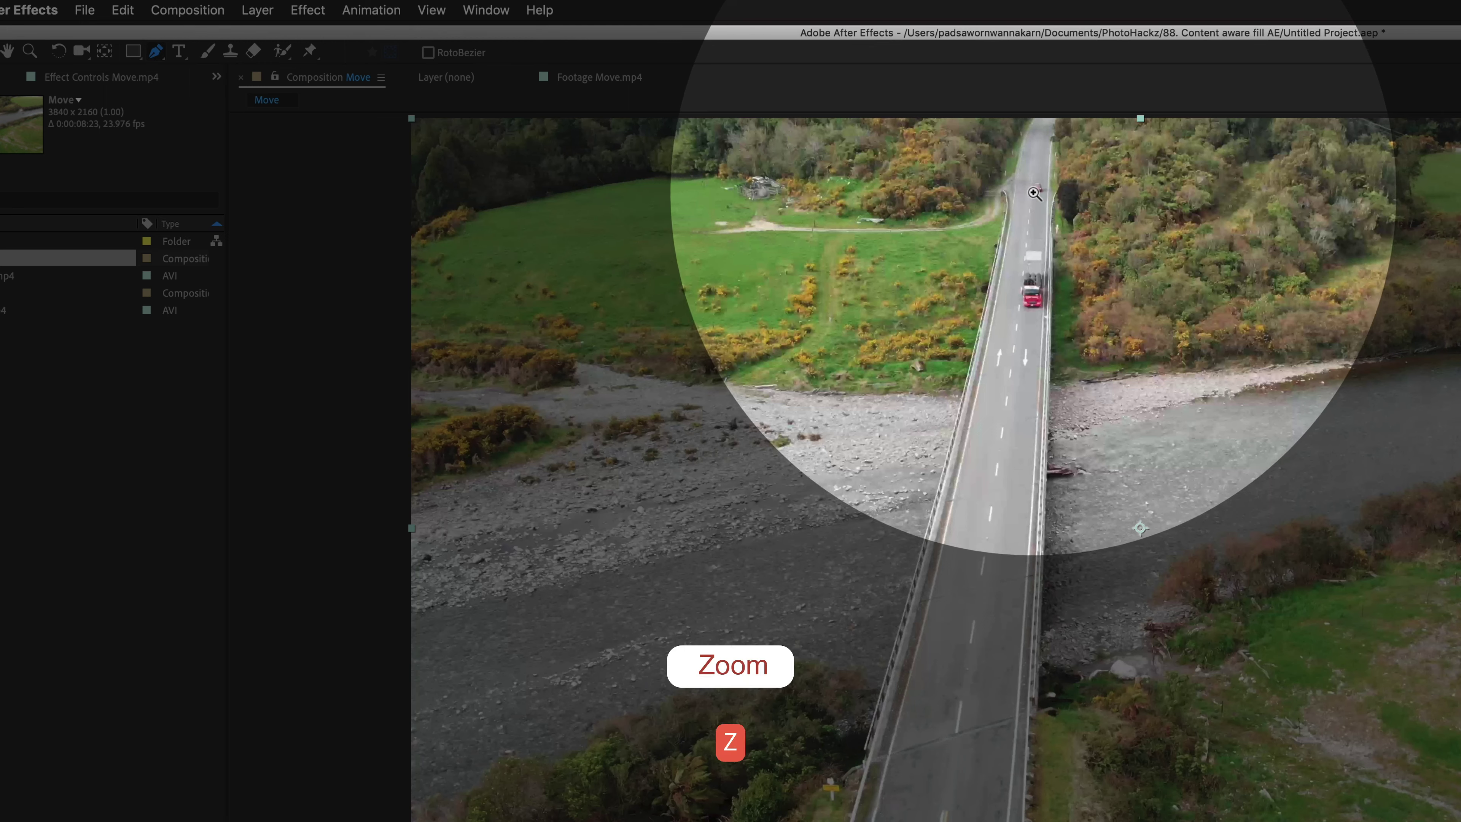
click(1034, 186)
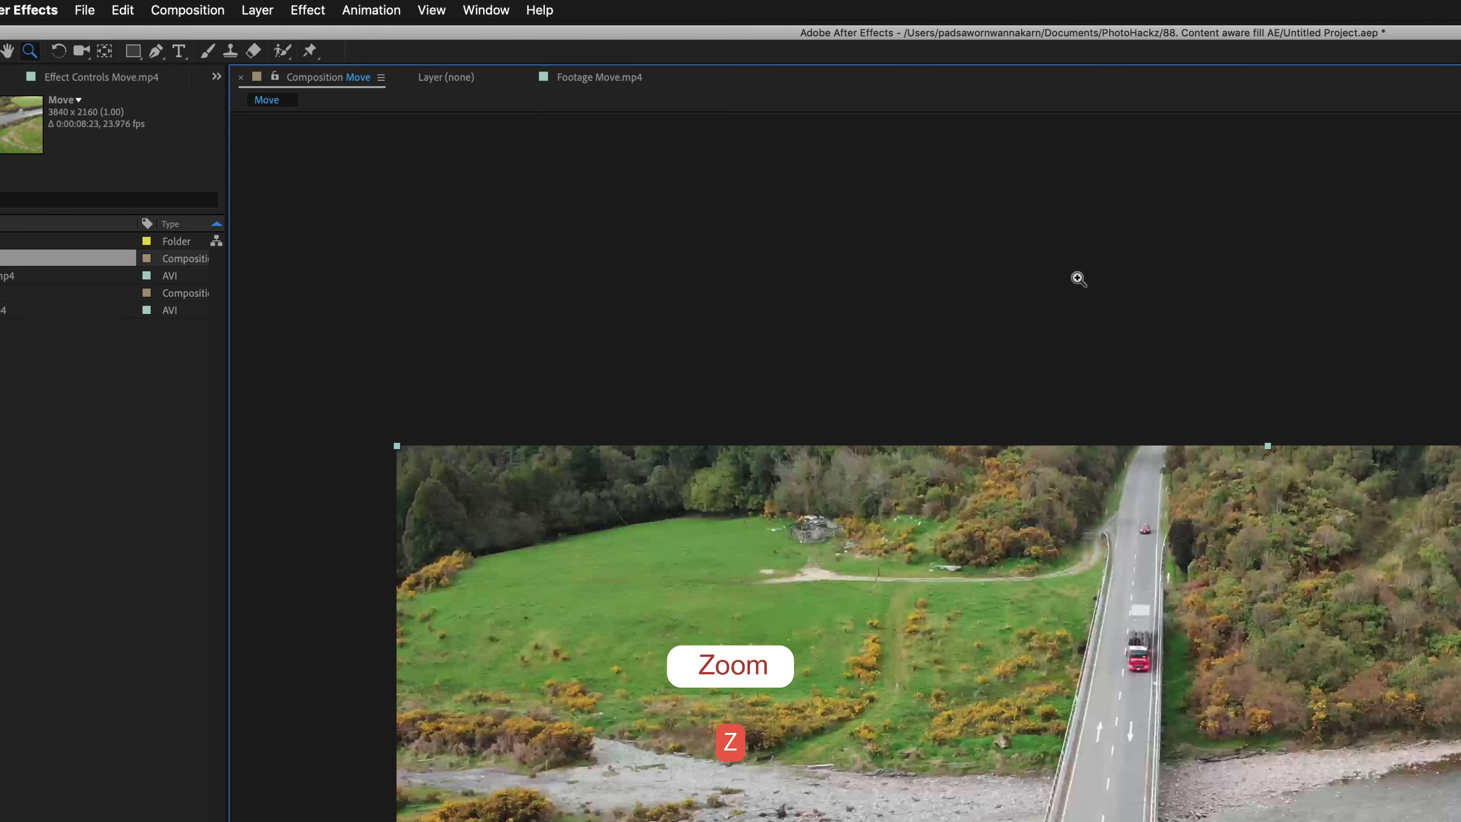
click(1158, 539)
click(1145, 530)
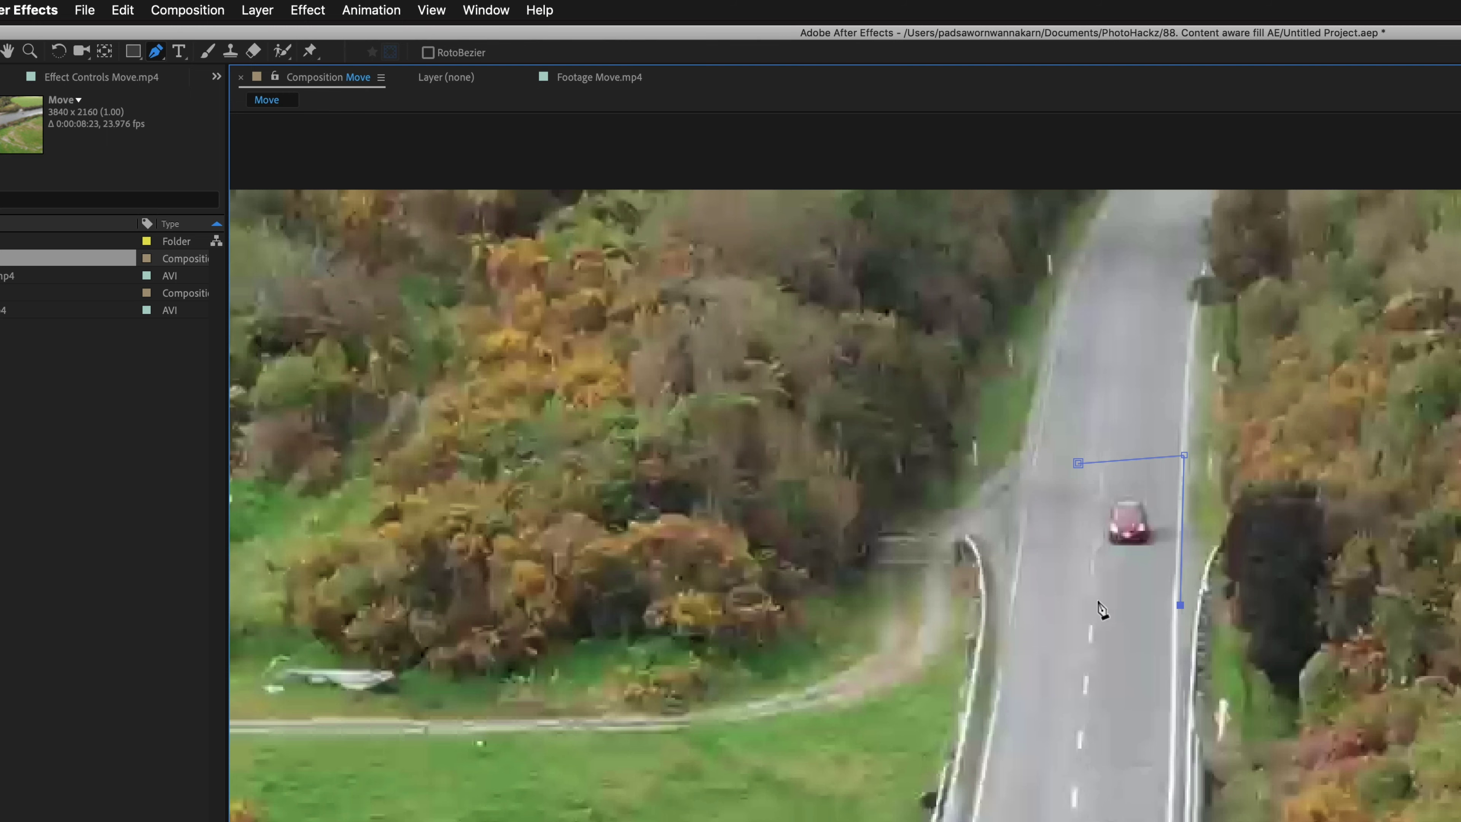
click(1079, 464)
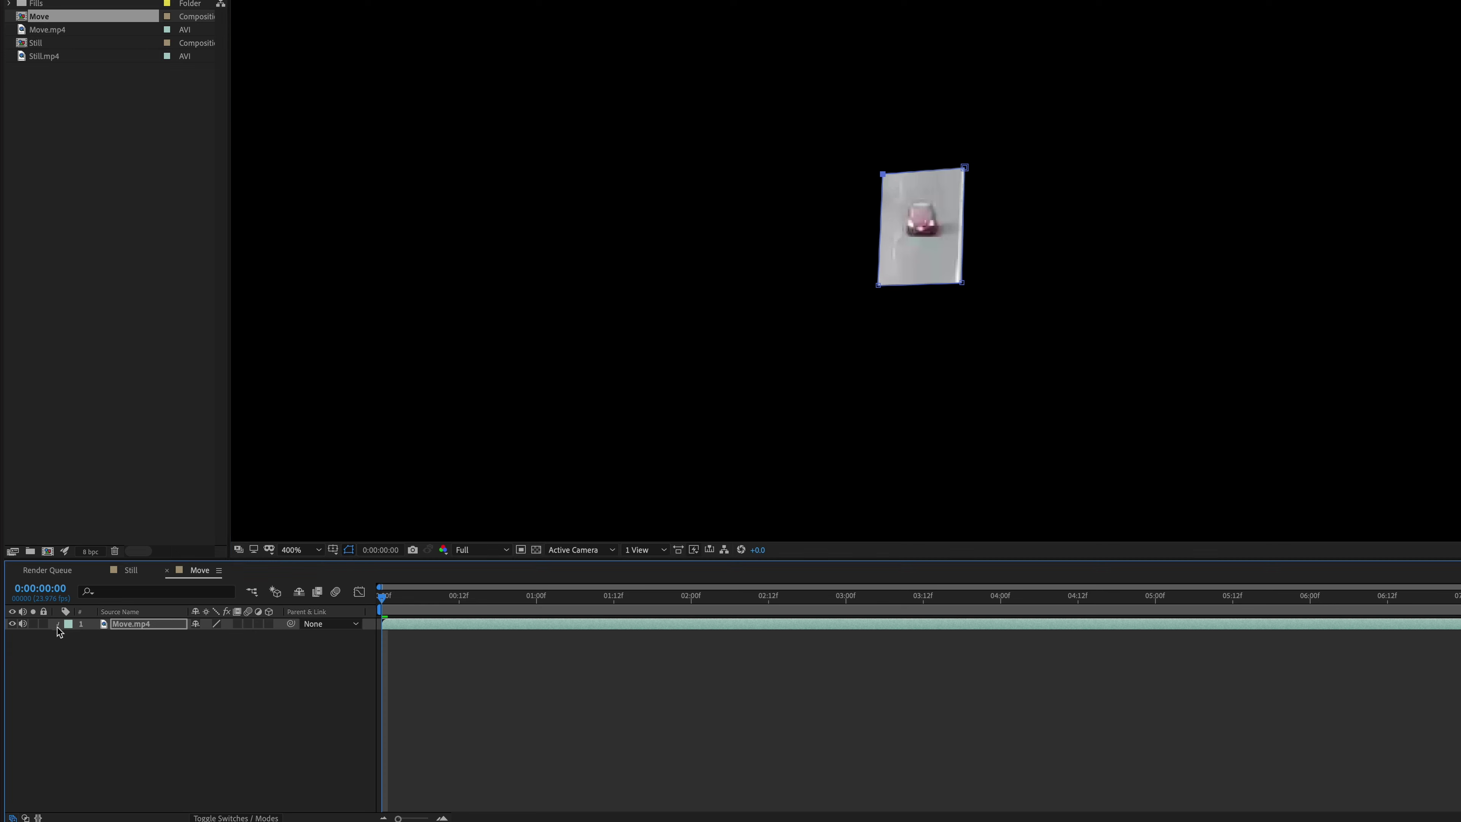
- Set the mode of Mask 1 on the Move.mp4 layer to None
click(69, 636)
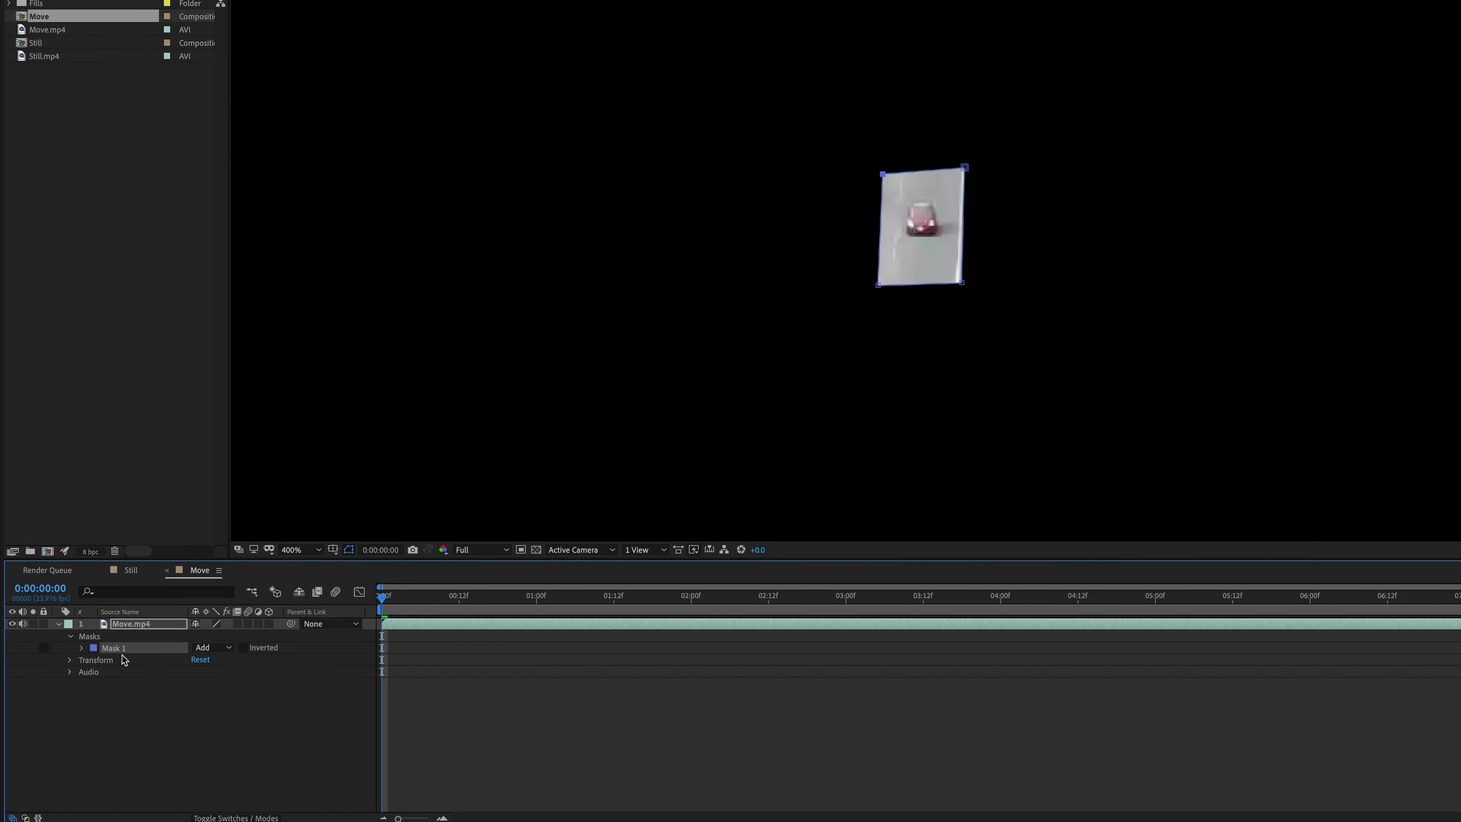
click(228, 647)
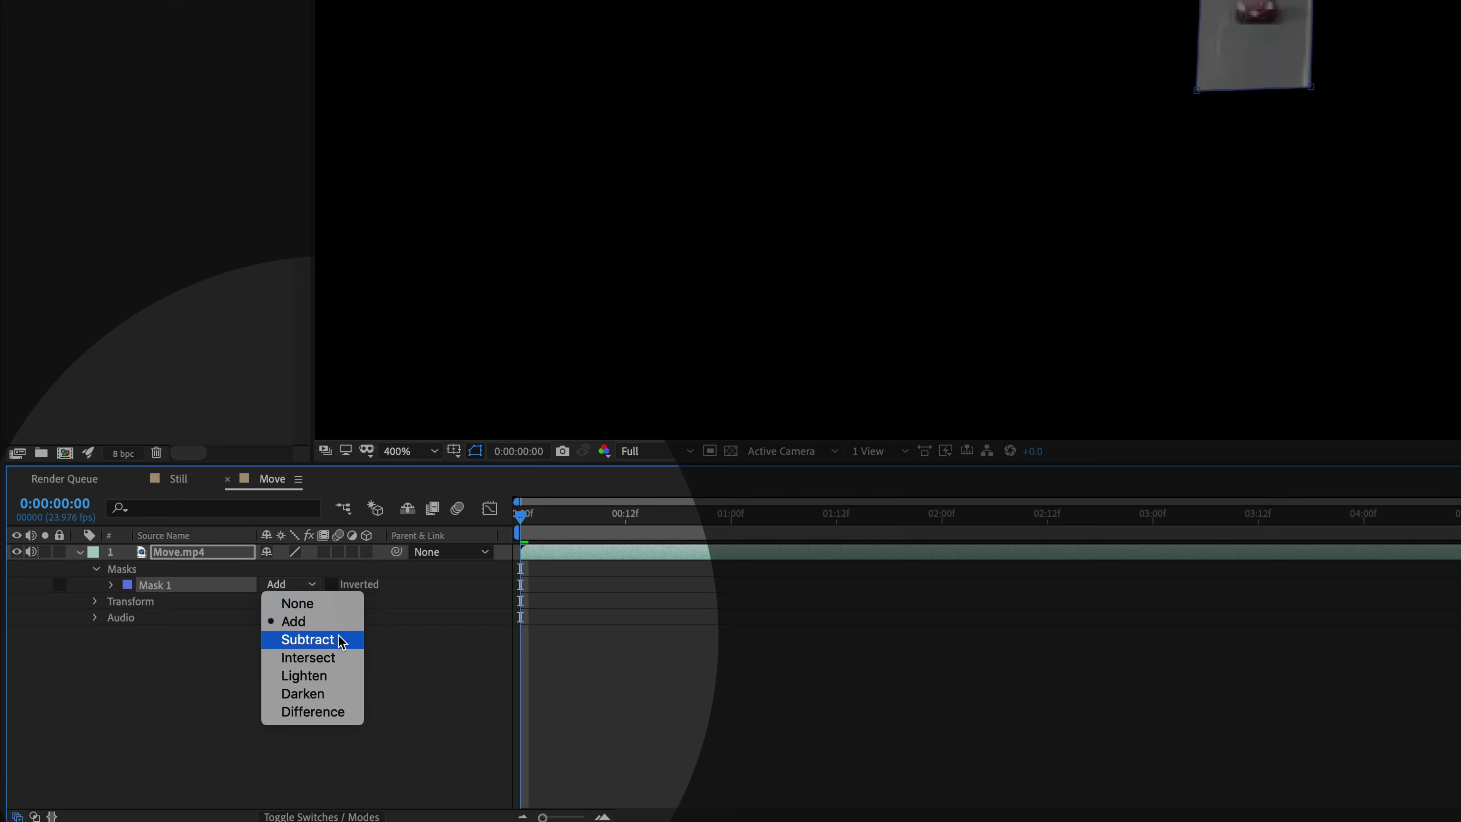
click(337, 605)
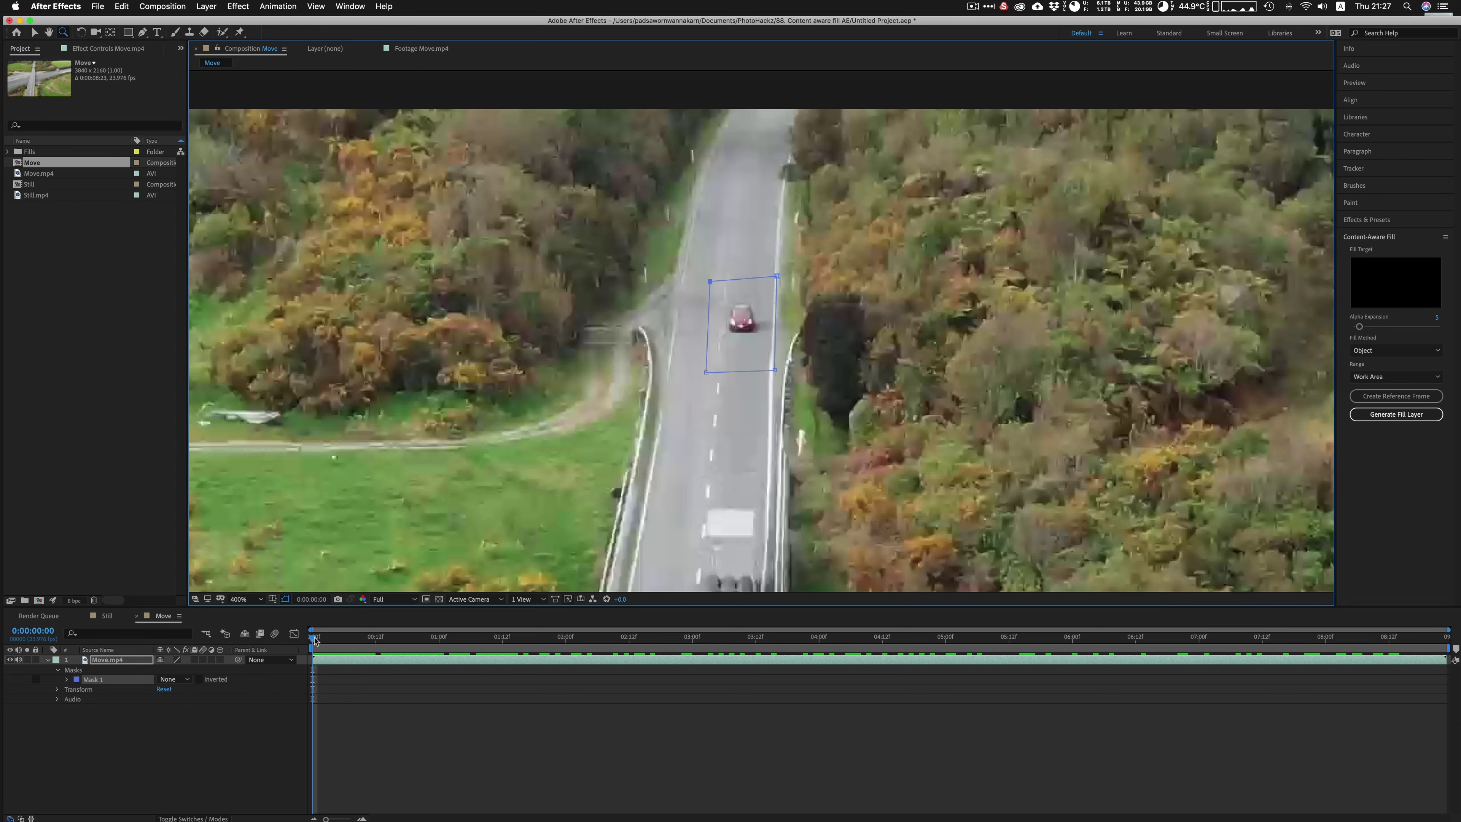
- Play through the Move composition to examine how the red car moves relative to the static mask
drag(315, 641, 631, 650)
key(space)
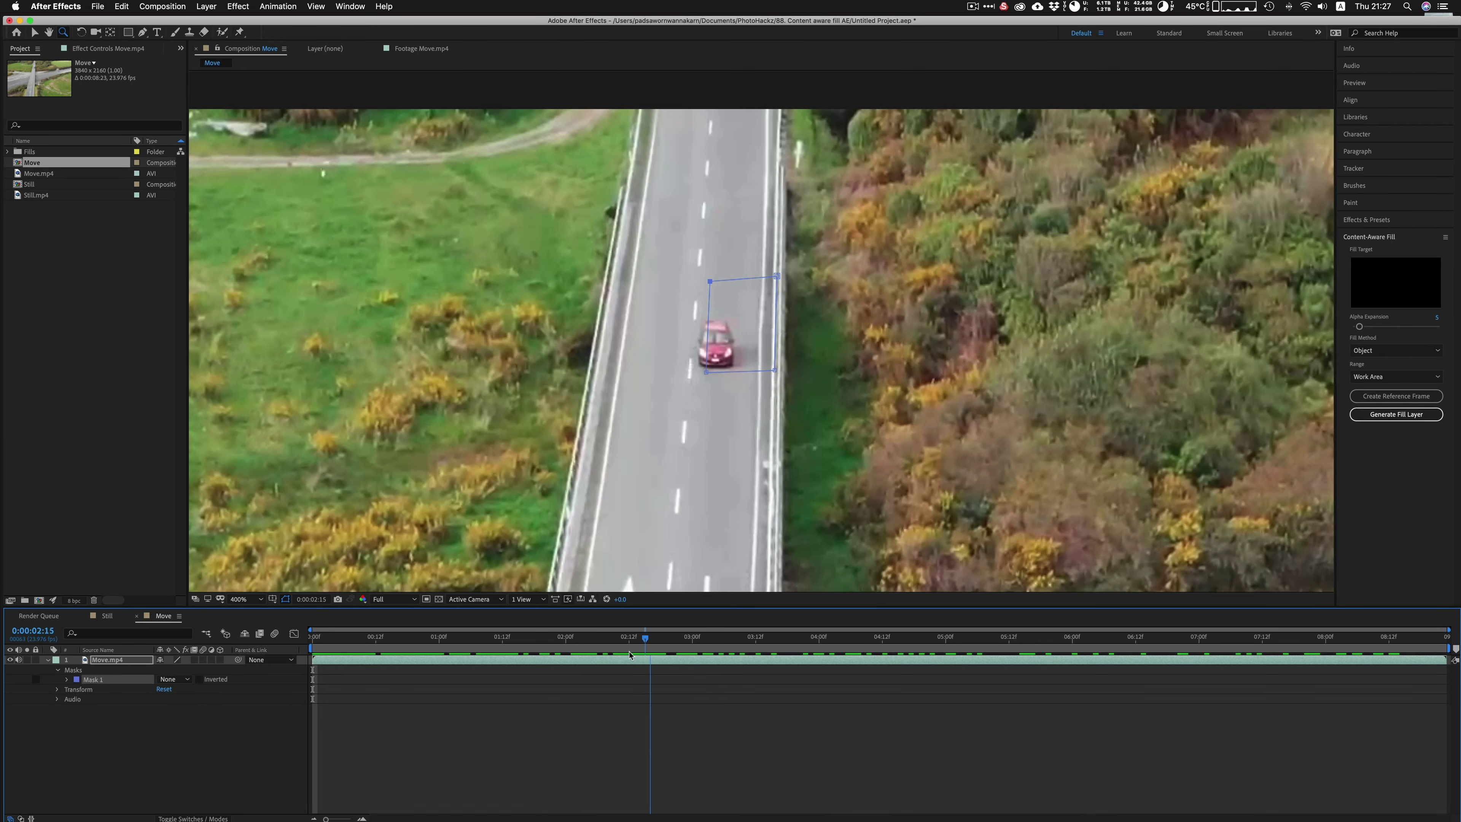
drag(629, 654, 507, 651)
key(space)
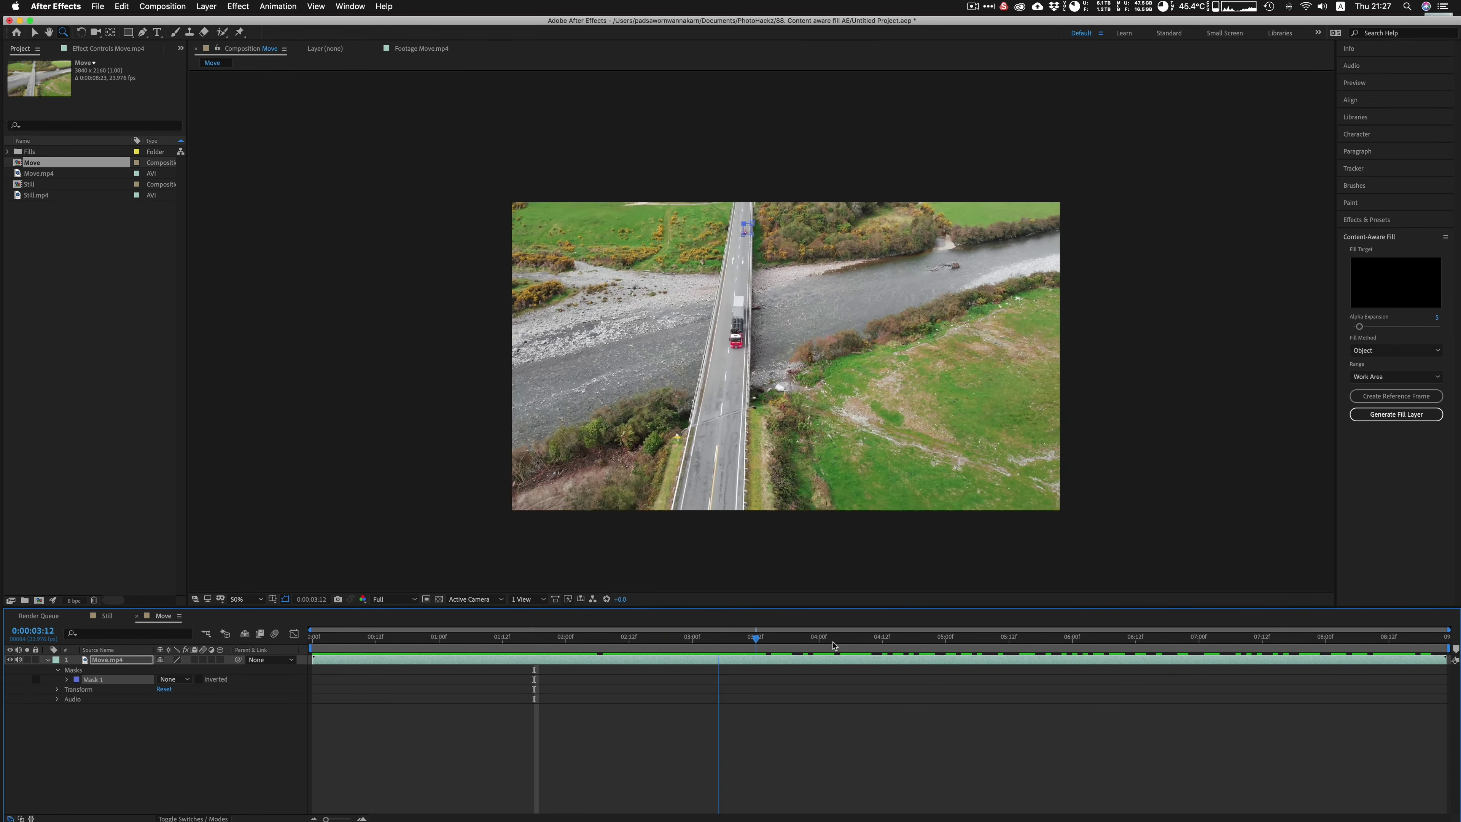
key(space)
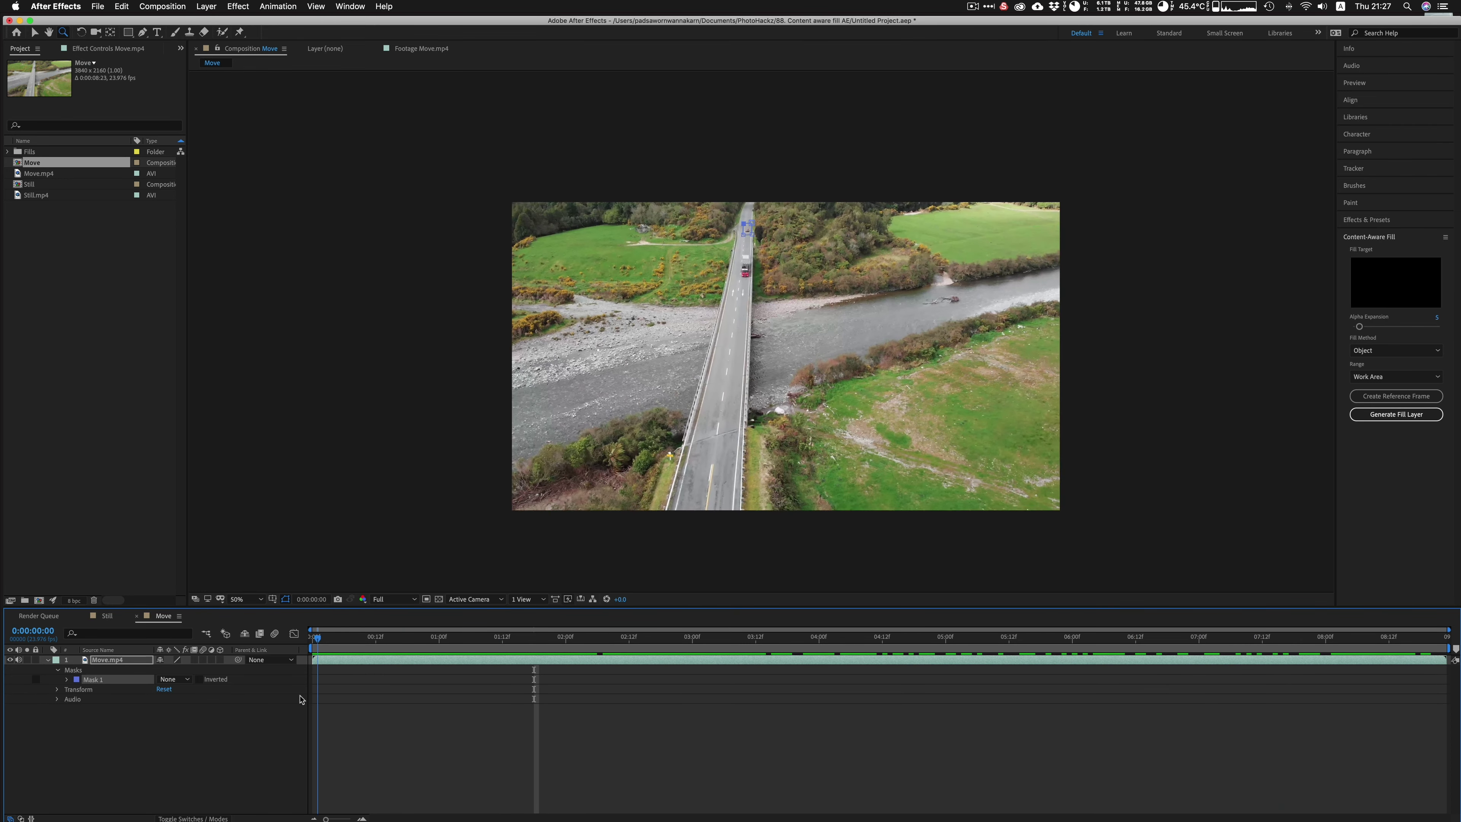
- Enable Mask Path keyframing for Mask 1 at 0:00:00:00
click(751, 258)
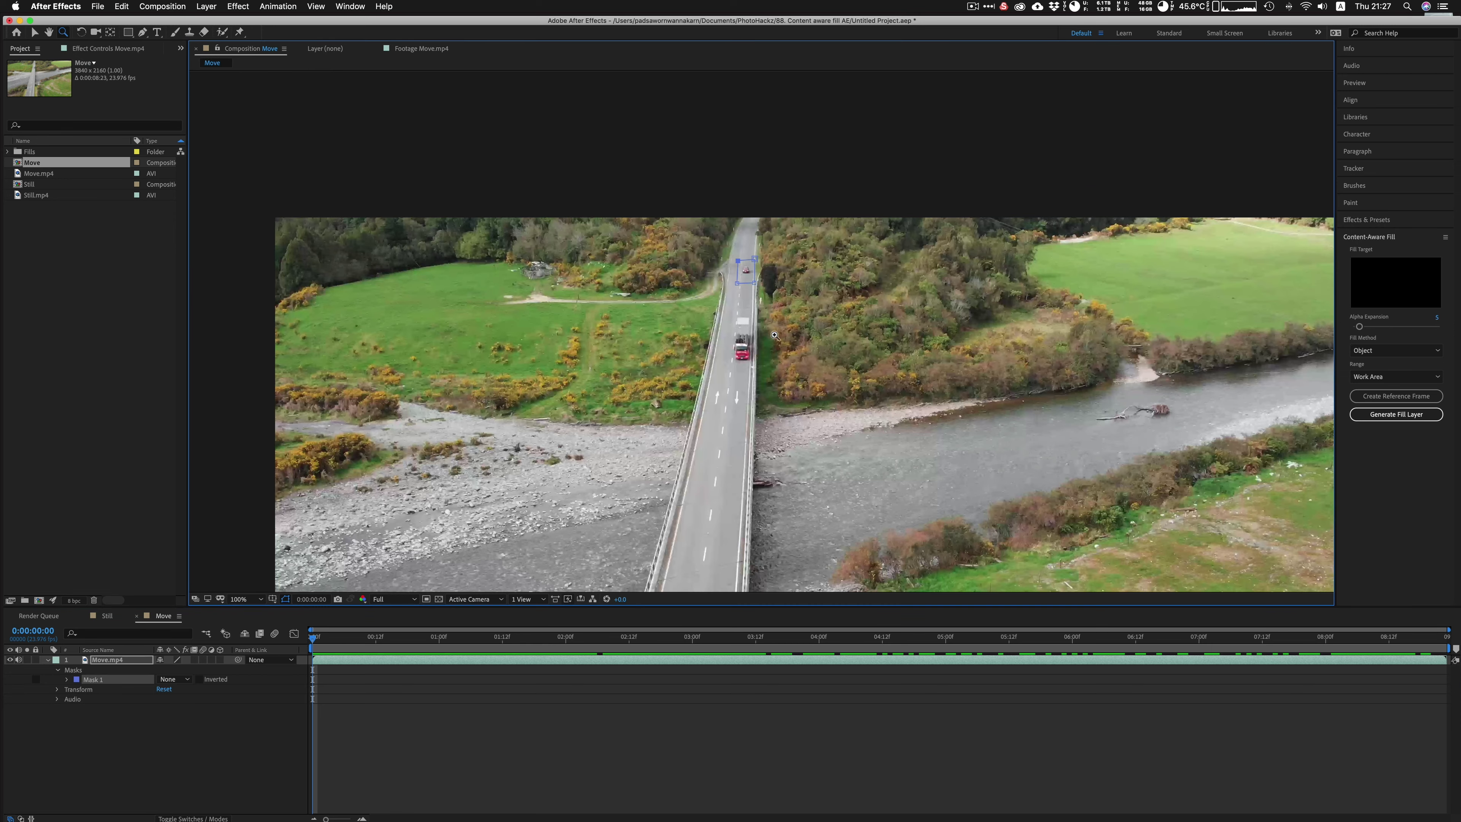
click(743, 311)
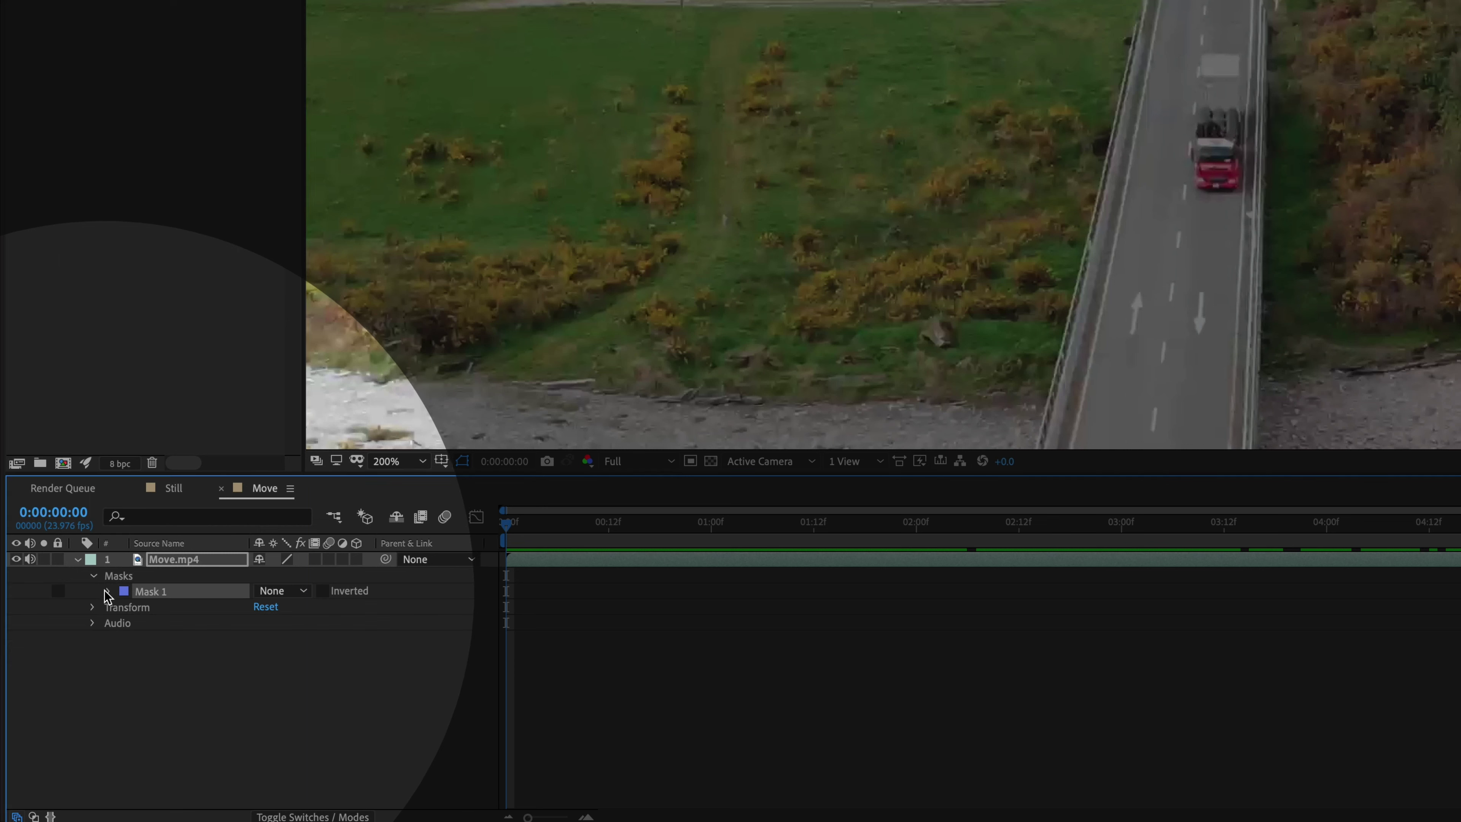
click(109, 591)
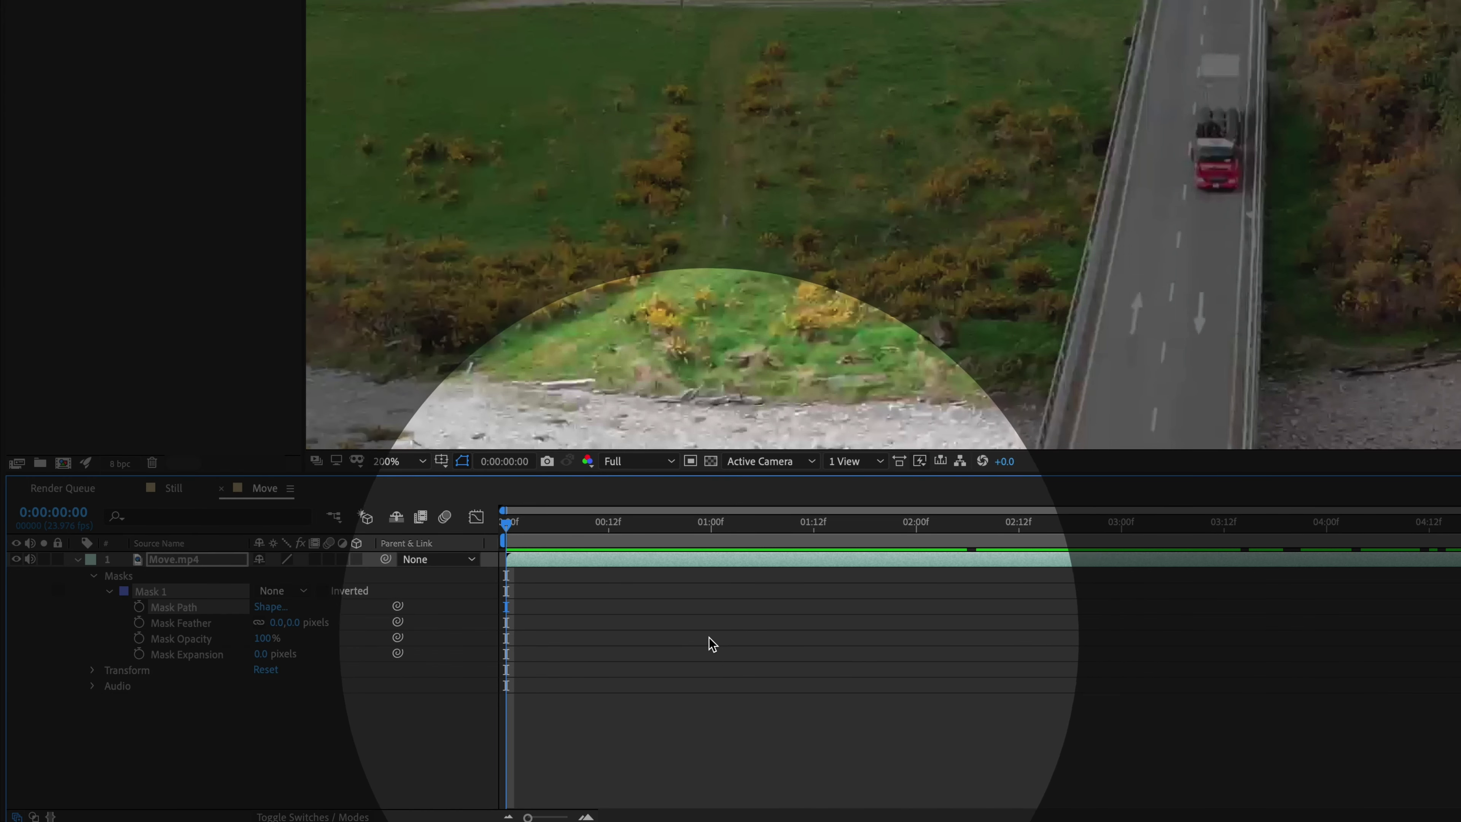
click(139, 606)
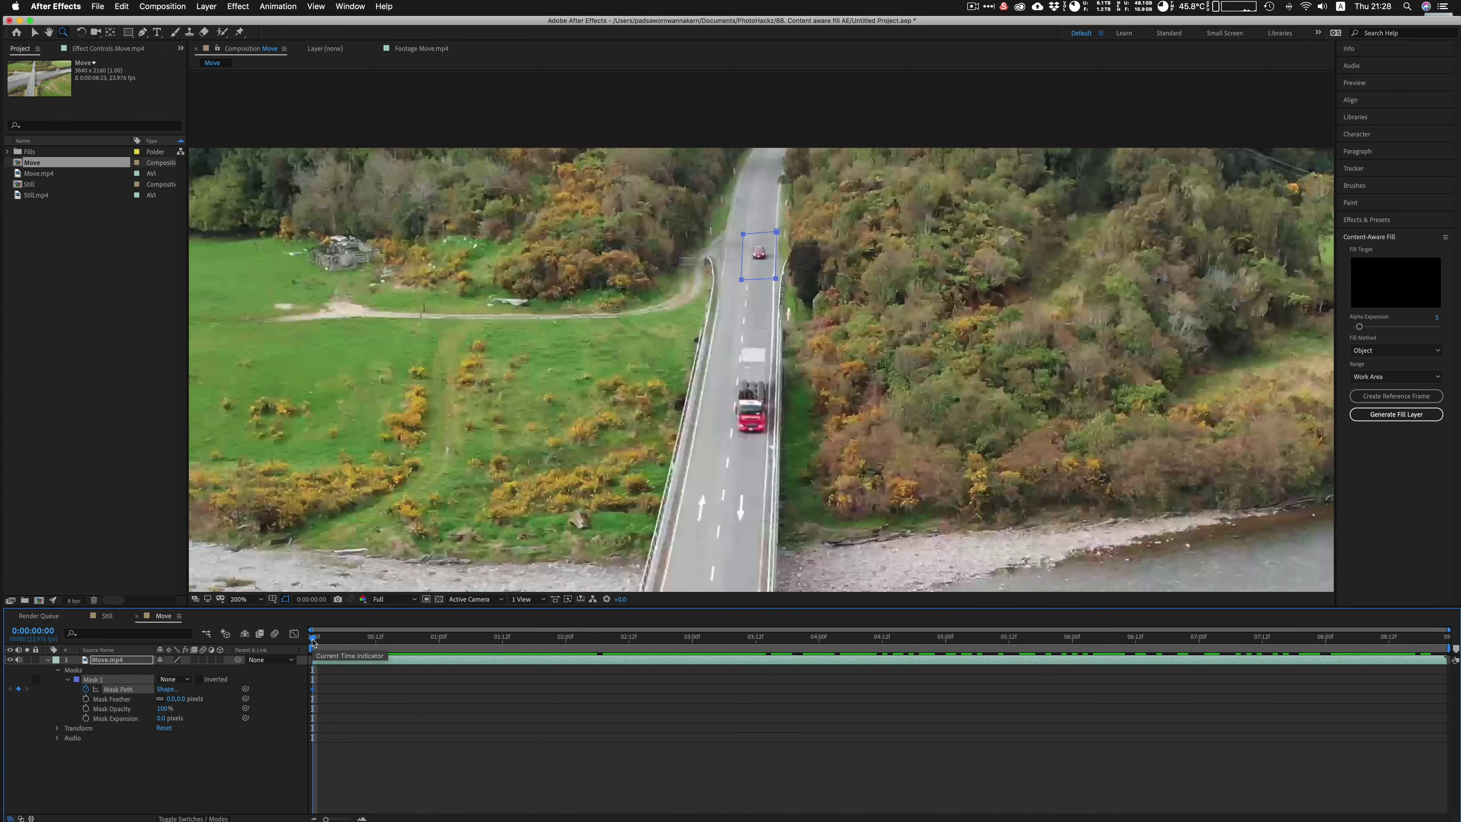
- Keyframe the mask over the red car shortly before the two-second mark and scrub through the resulting mask movement
drag(314, 640, 541, 653)
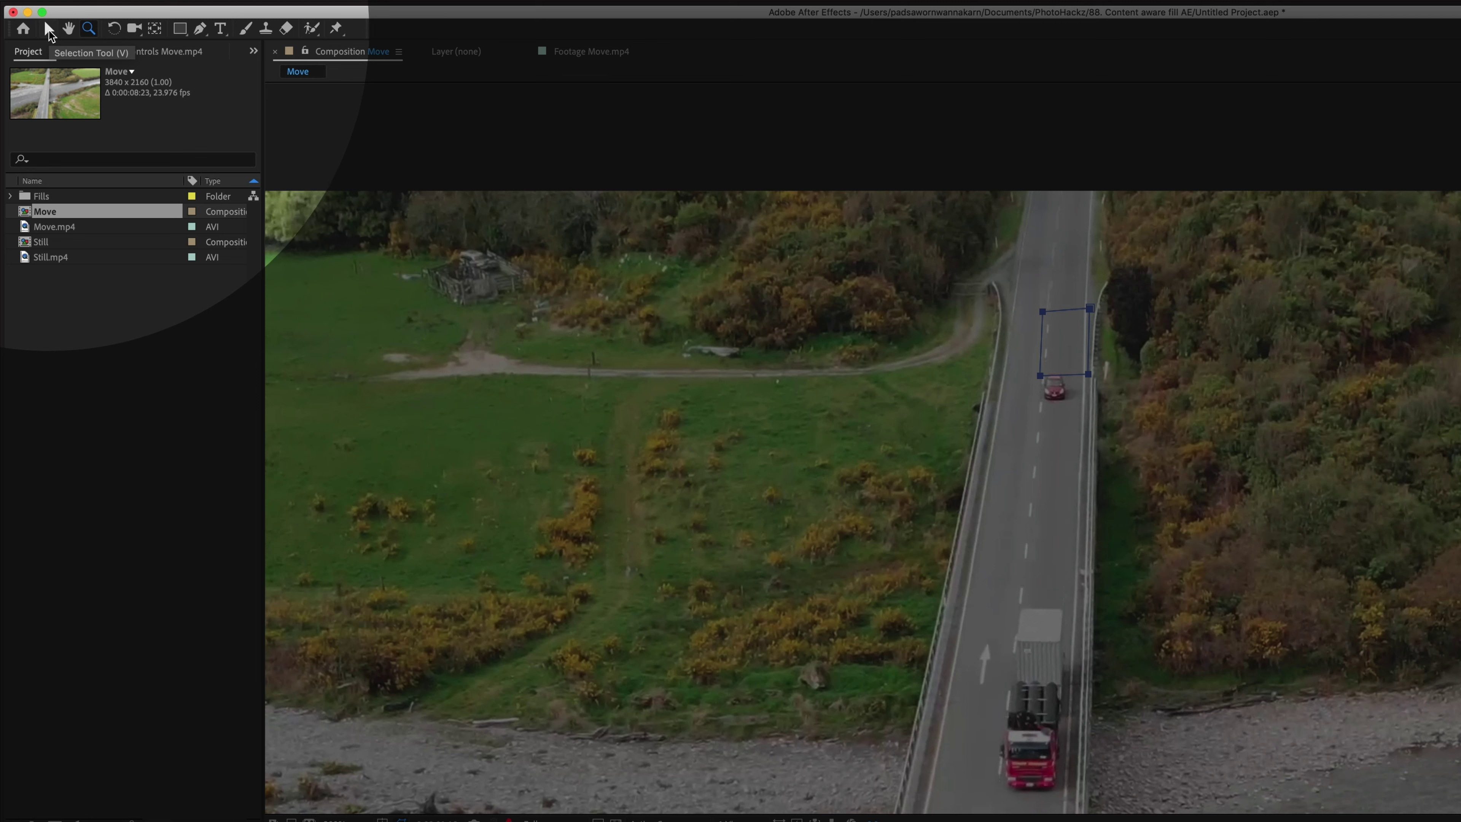
key(v)
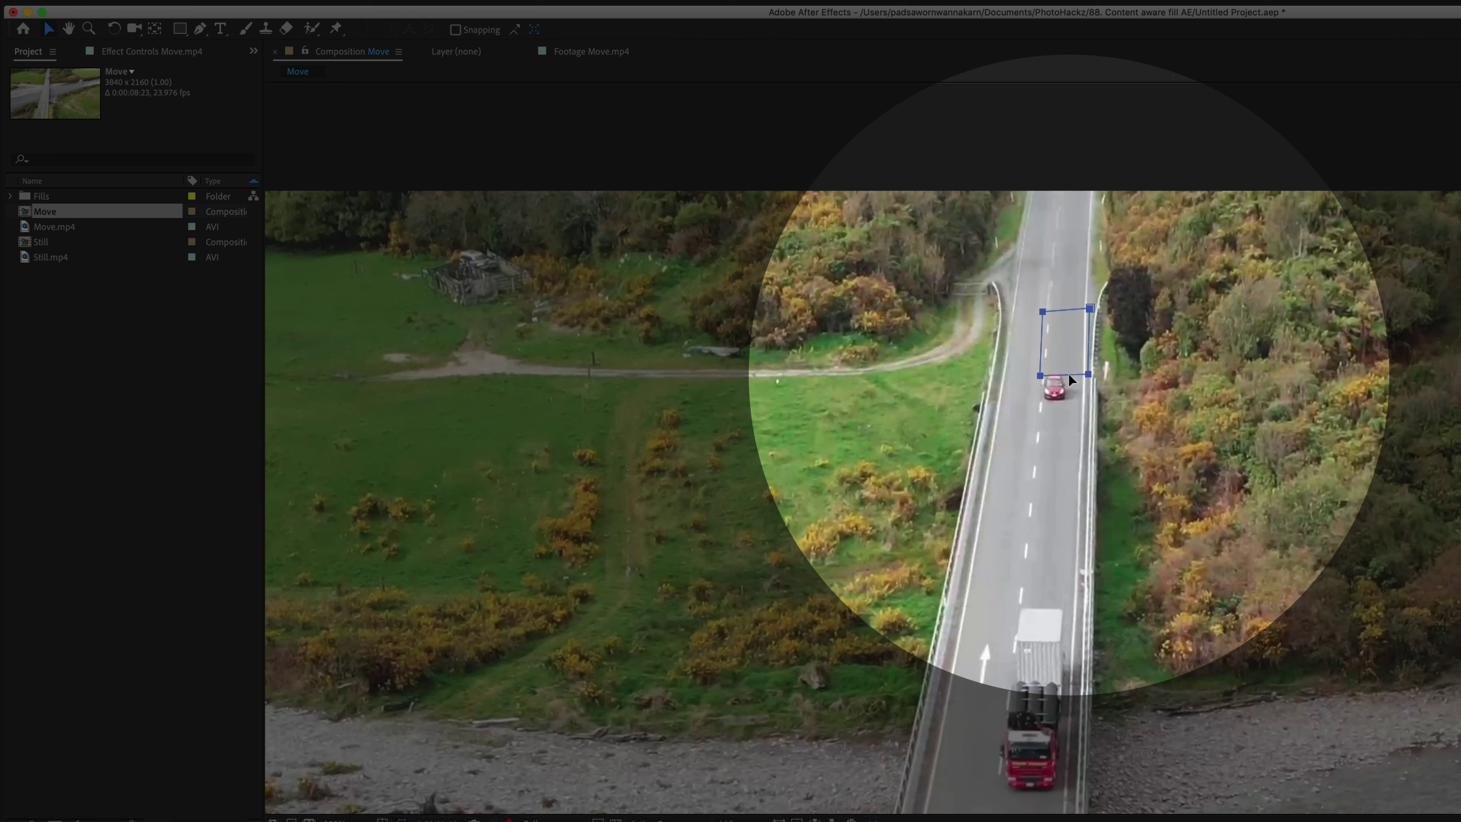
drag(1068, 373, 1061, 414)
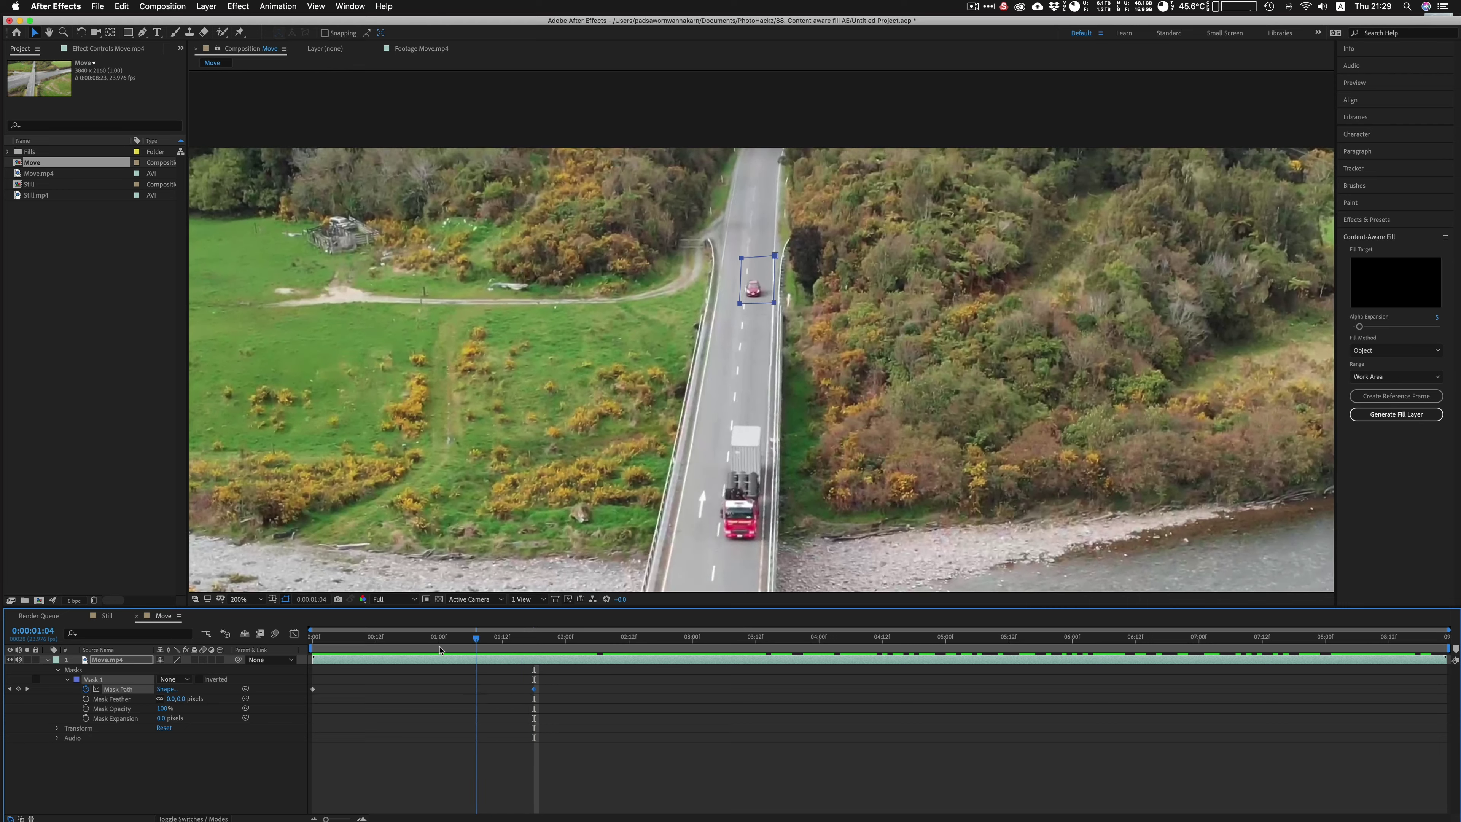
drag(313, 638, 529, 650)
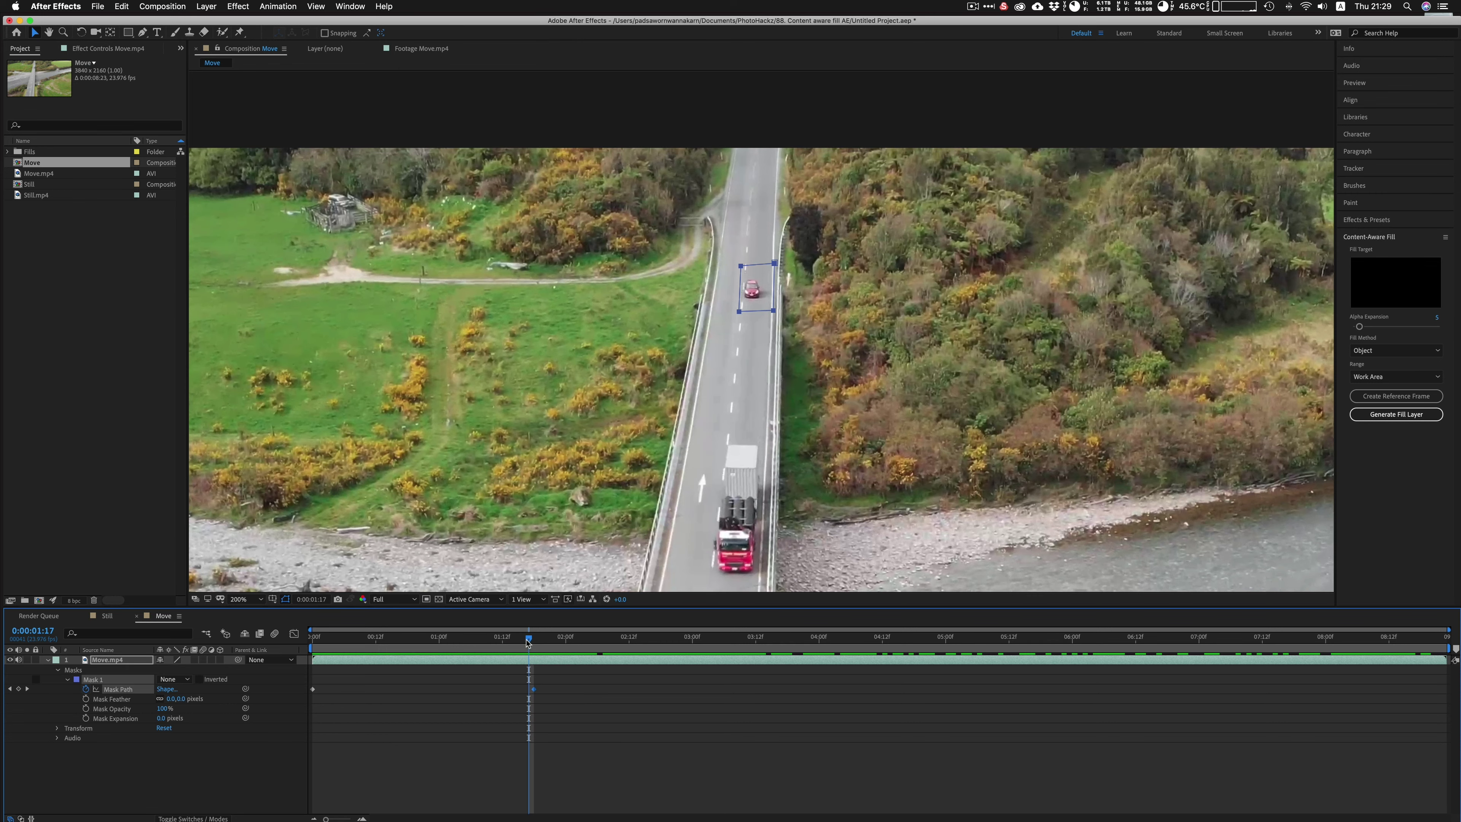
- Reposition the mask around the red car at 0:00:02:18 to add a Mask Path keyframe
key(space)
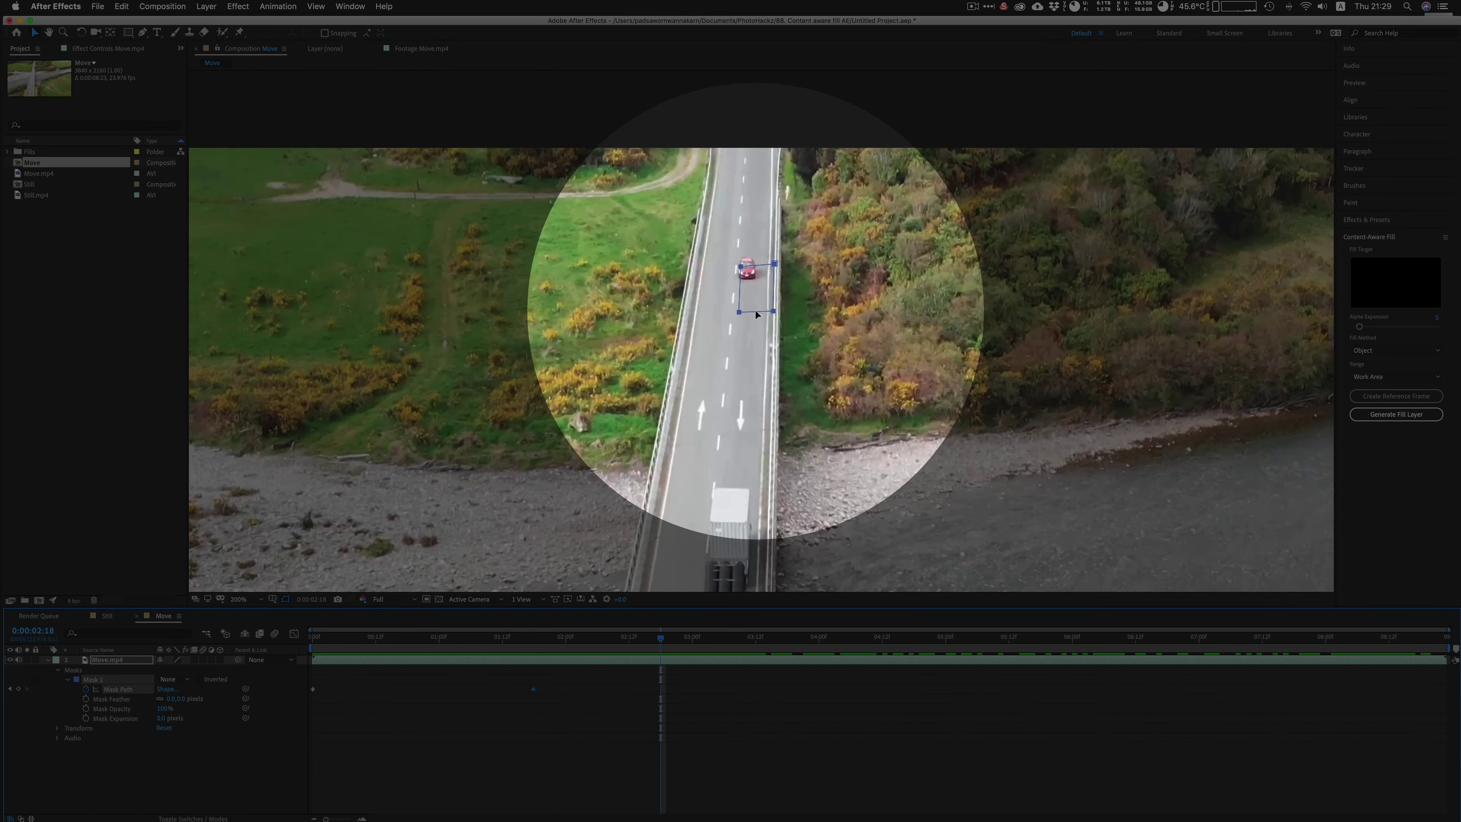
drag(755, 310, 745, 295)
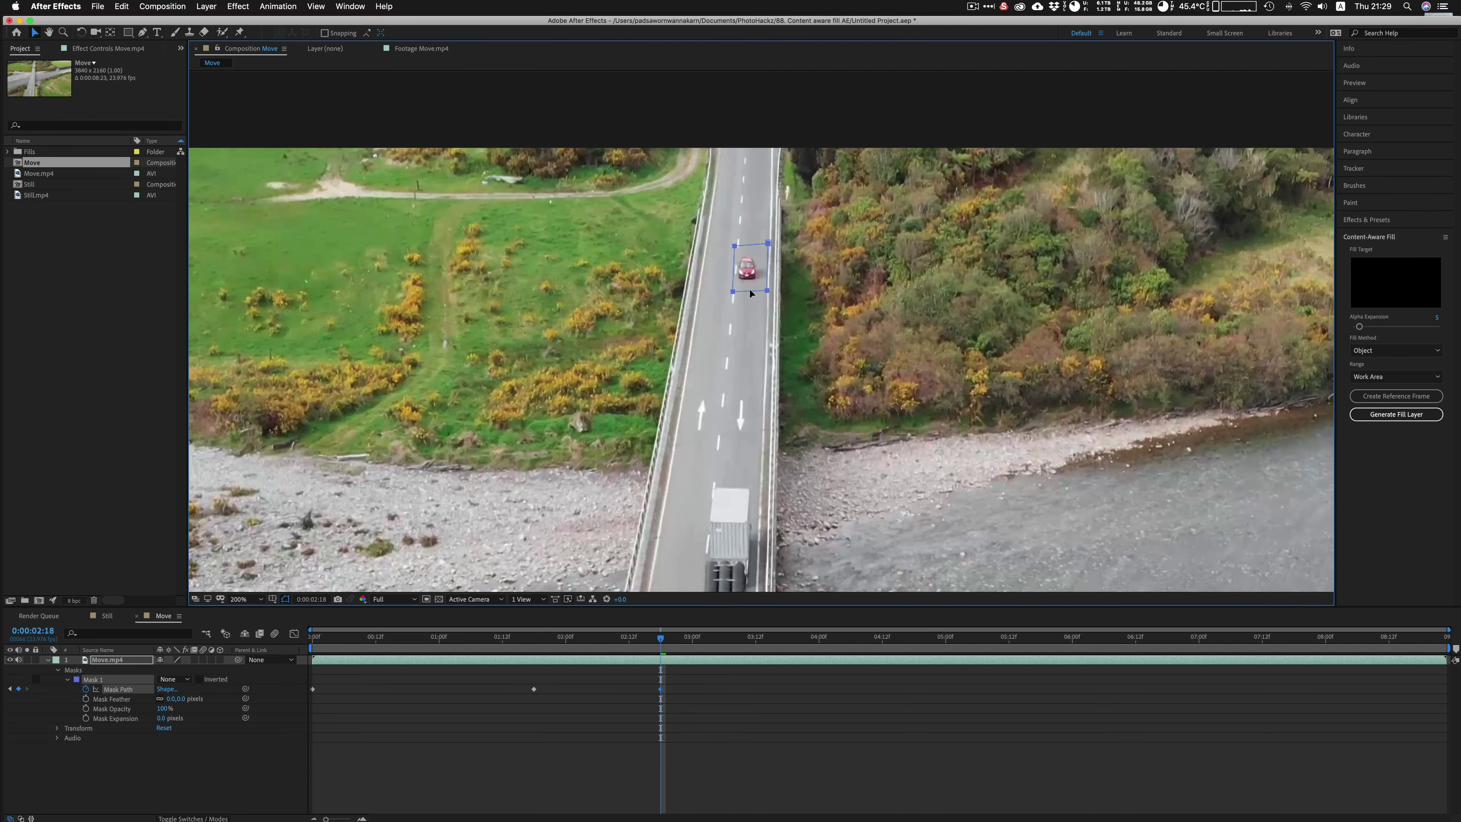
drag(751, 289, 745, 289)
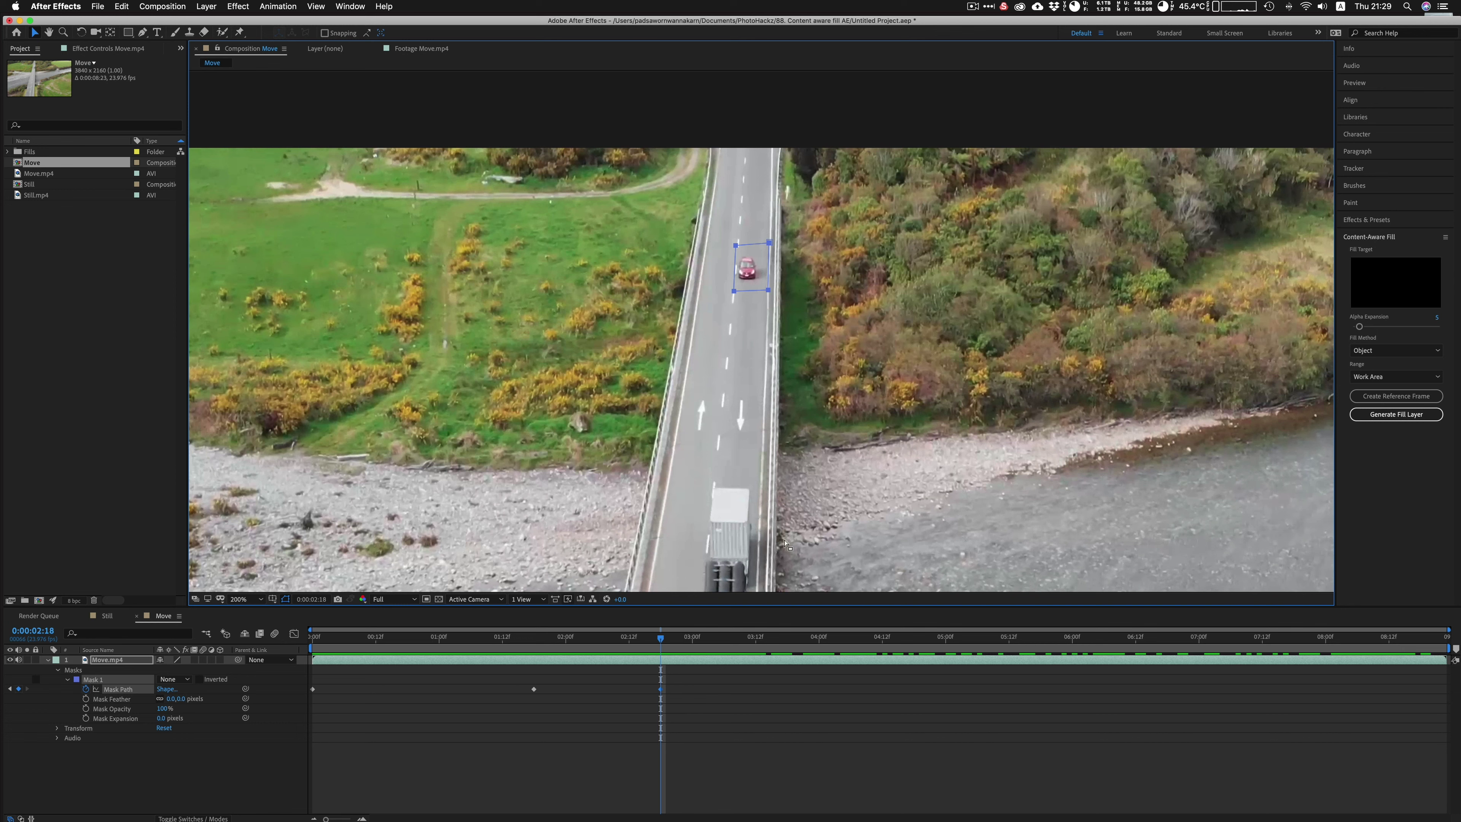
- Reposition the mask around the red car at 0:00:03:13 and again at 0:00:04:13, adding a Mask Path keyframe at each time
drag(661, 638, 763, 690)
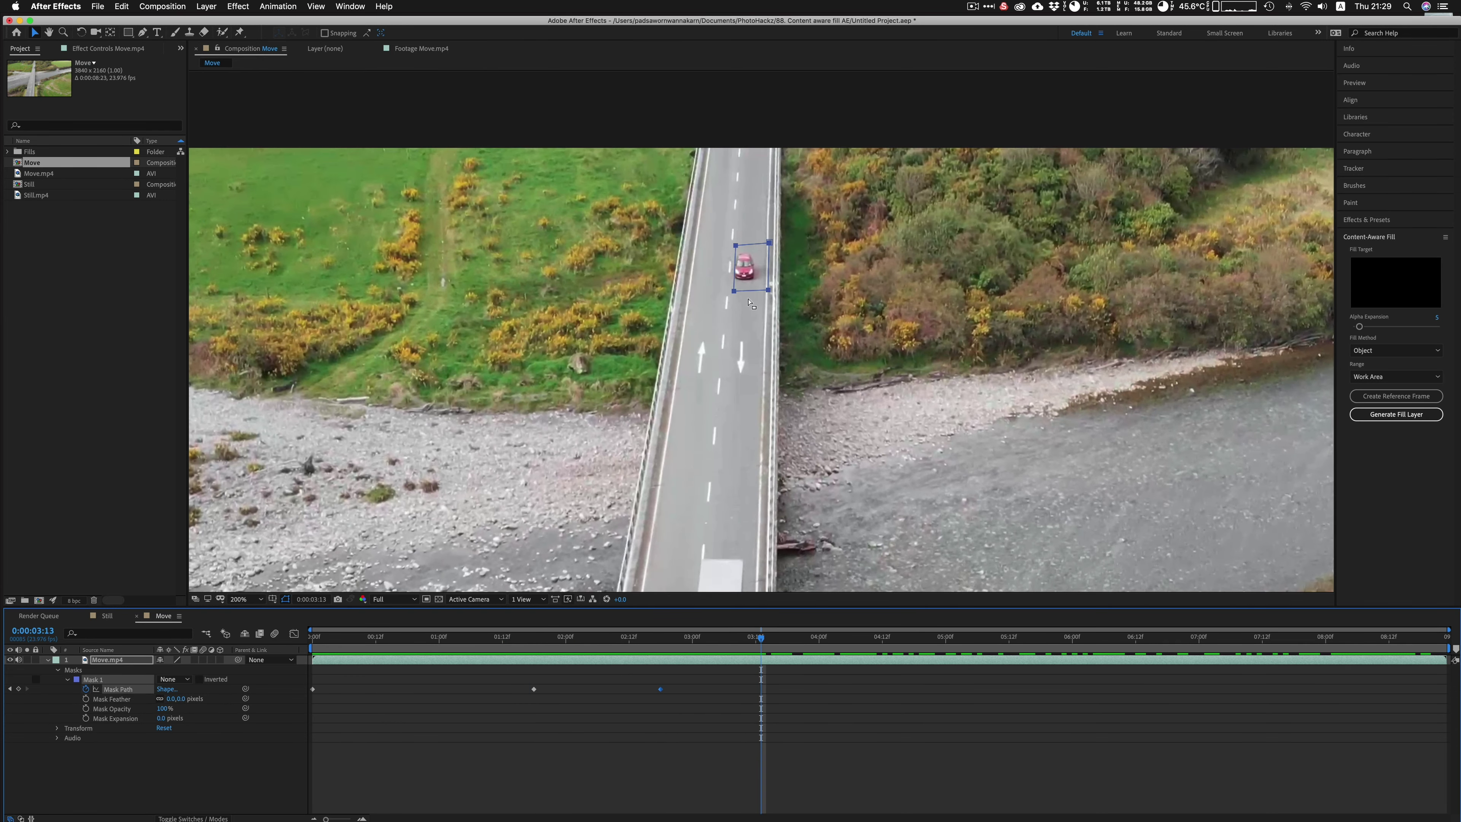
drag(753, 293, 749, 294)
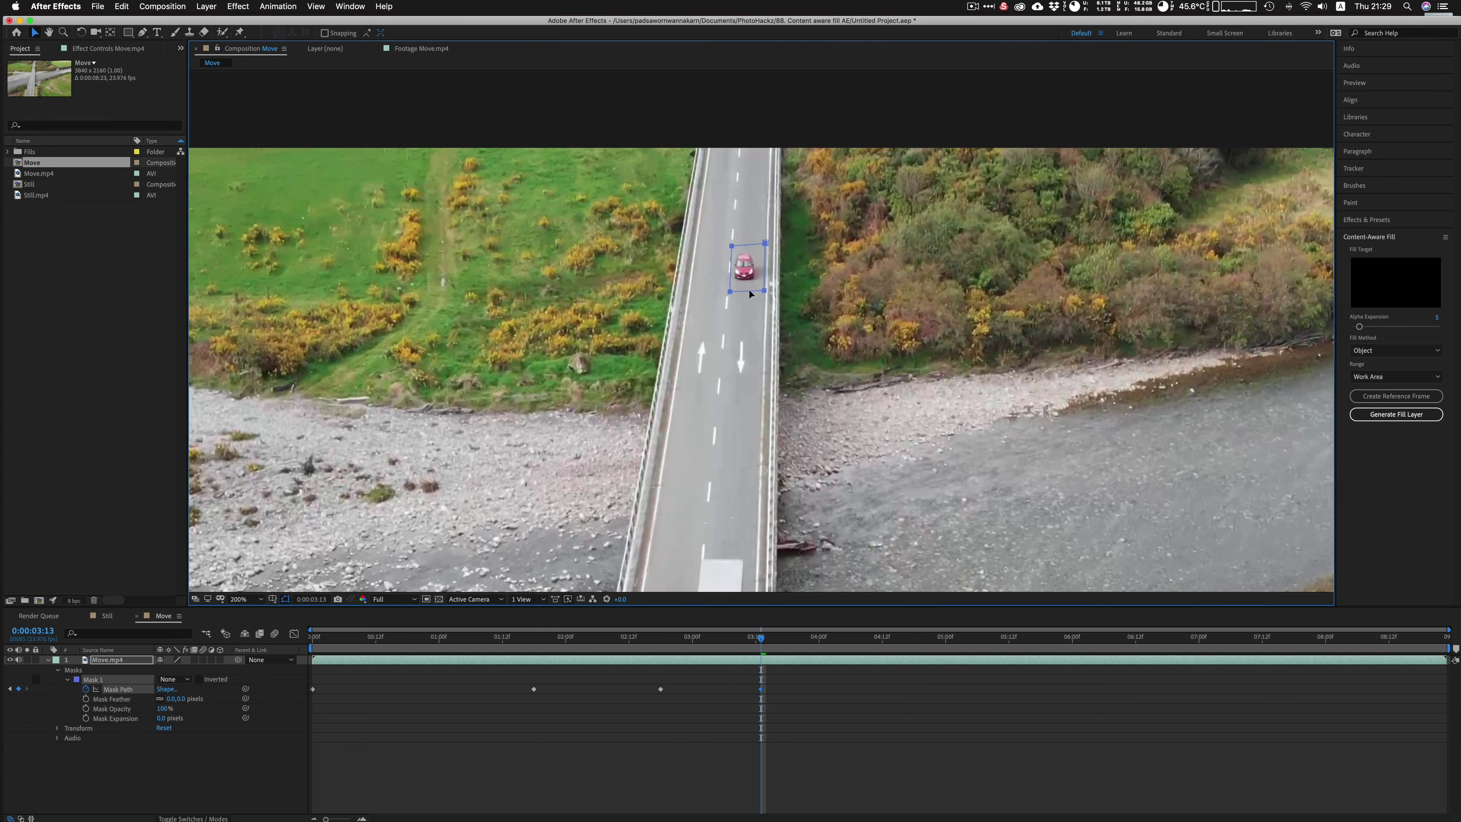
key(space)
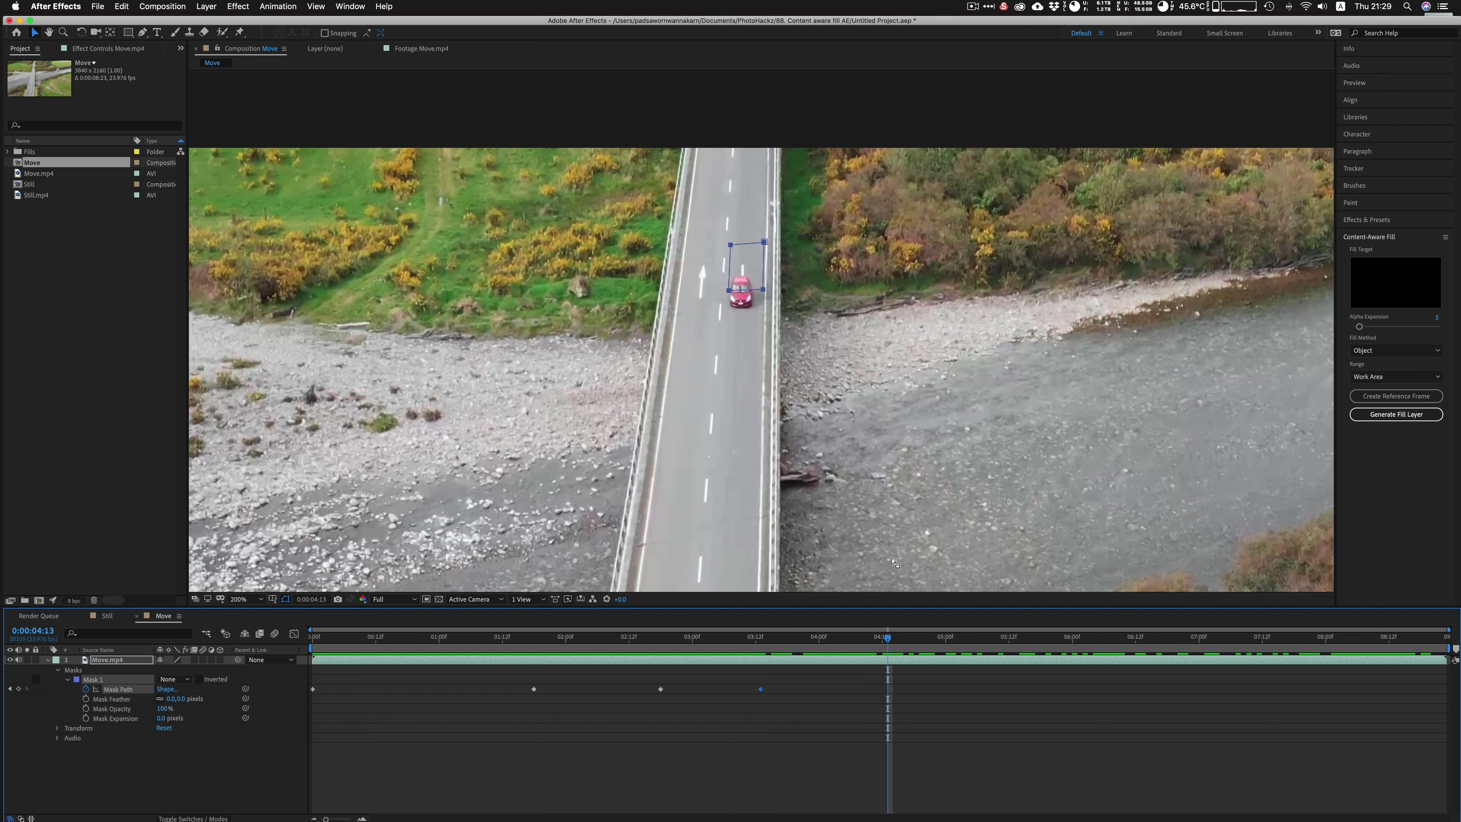
drag(755, 289, 757, 314)
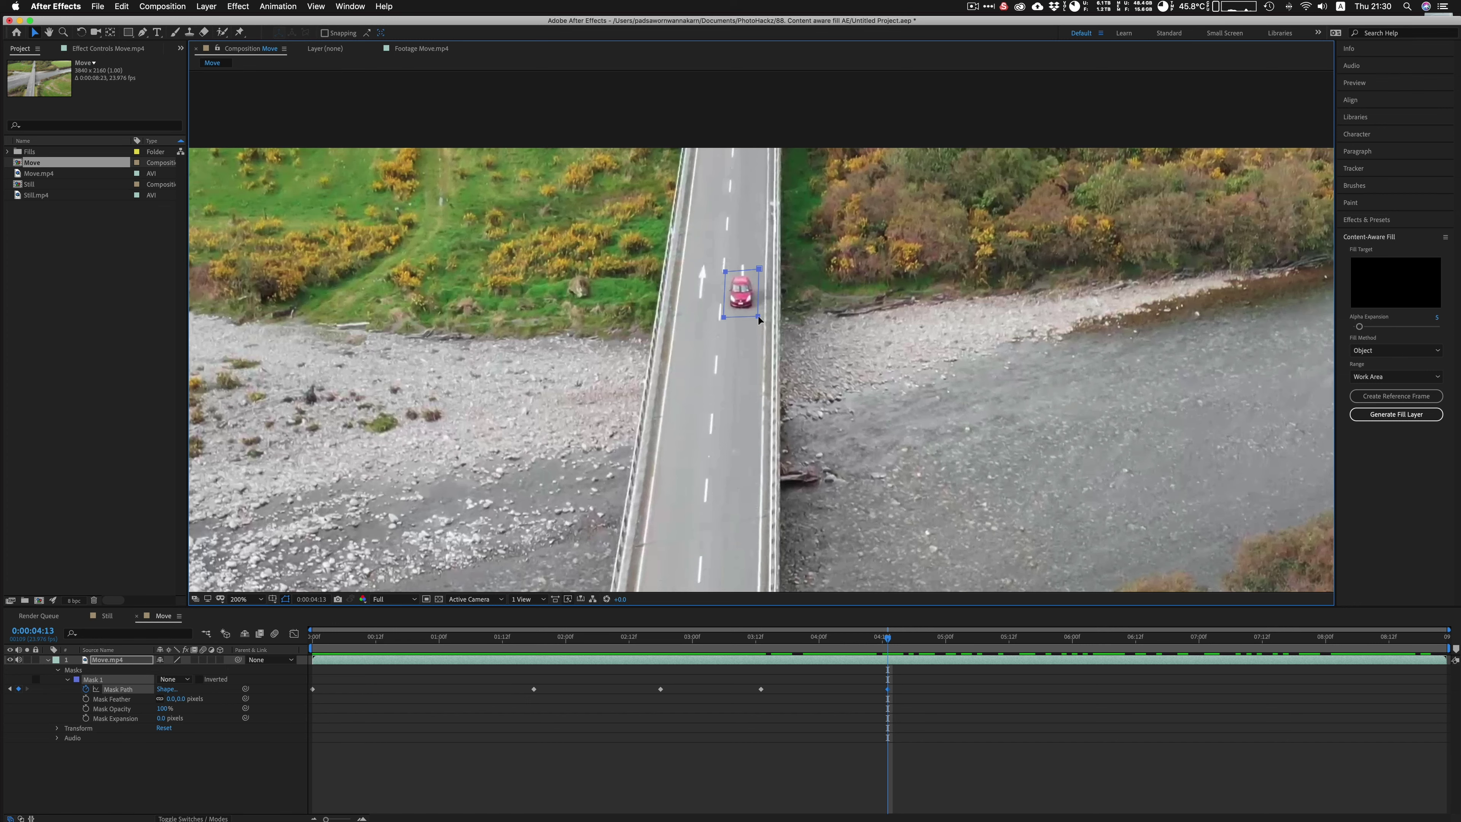
- Enlarge the mask around the red car at 0:00:07:14, leaving more margin on all sides
double_click(758, 315)
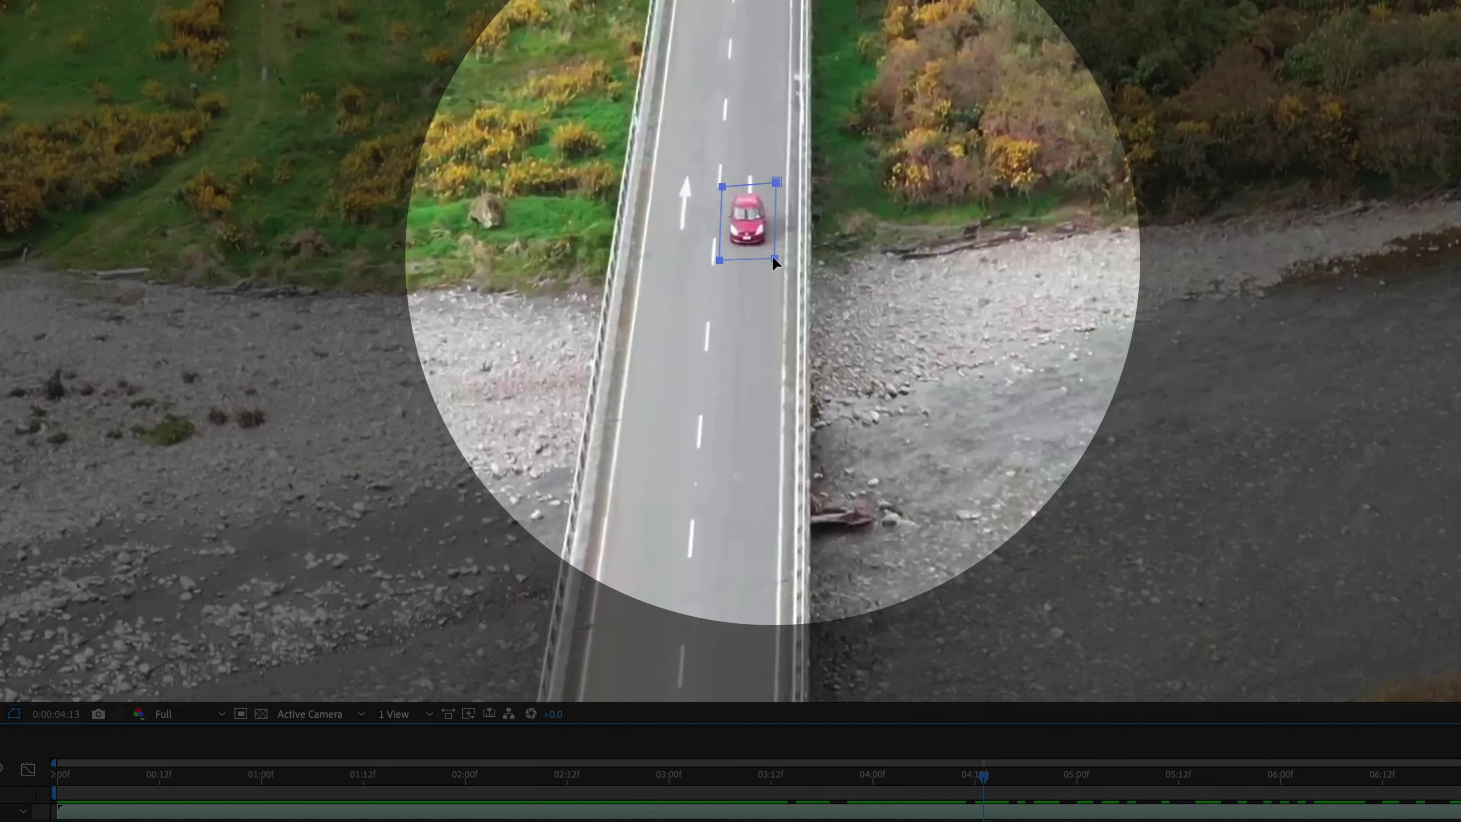
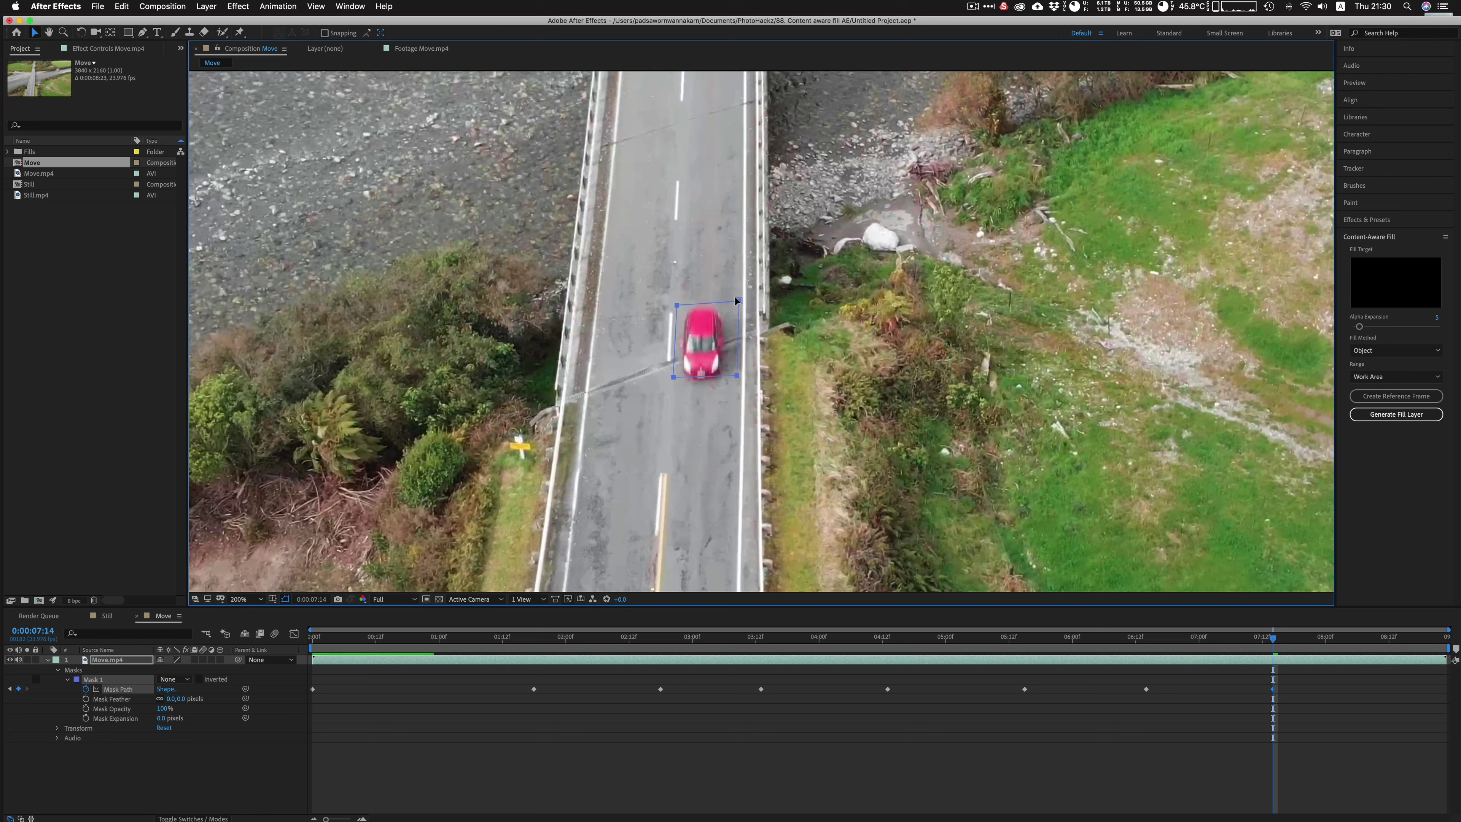
drag(738, 300, 758, 279)
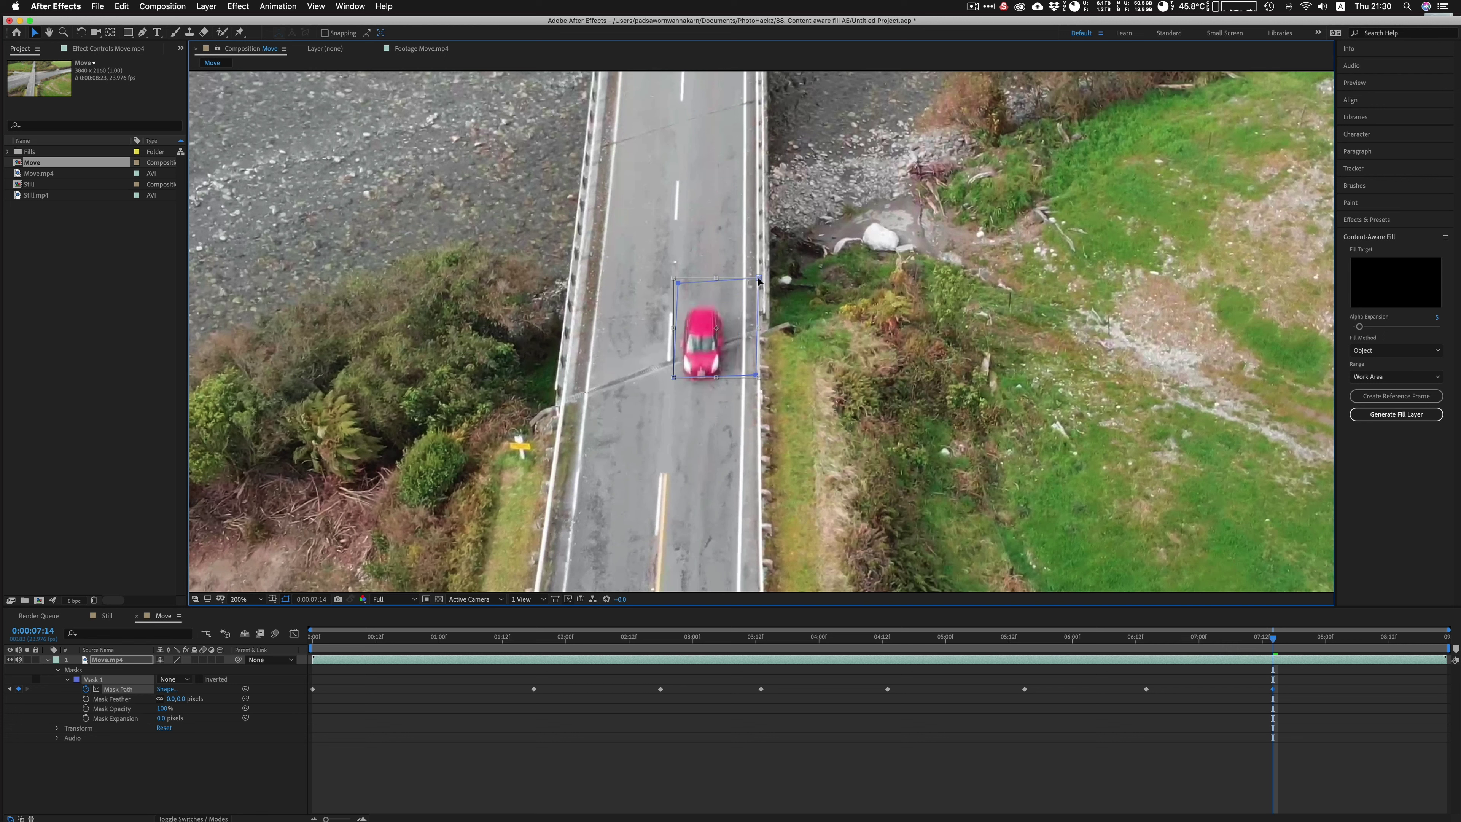
drag(671, 393, 664, 404)
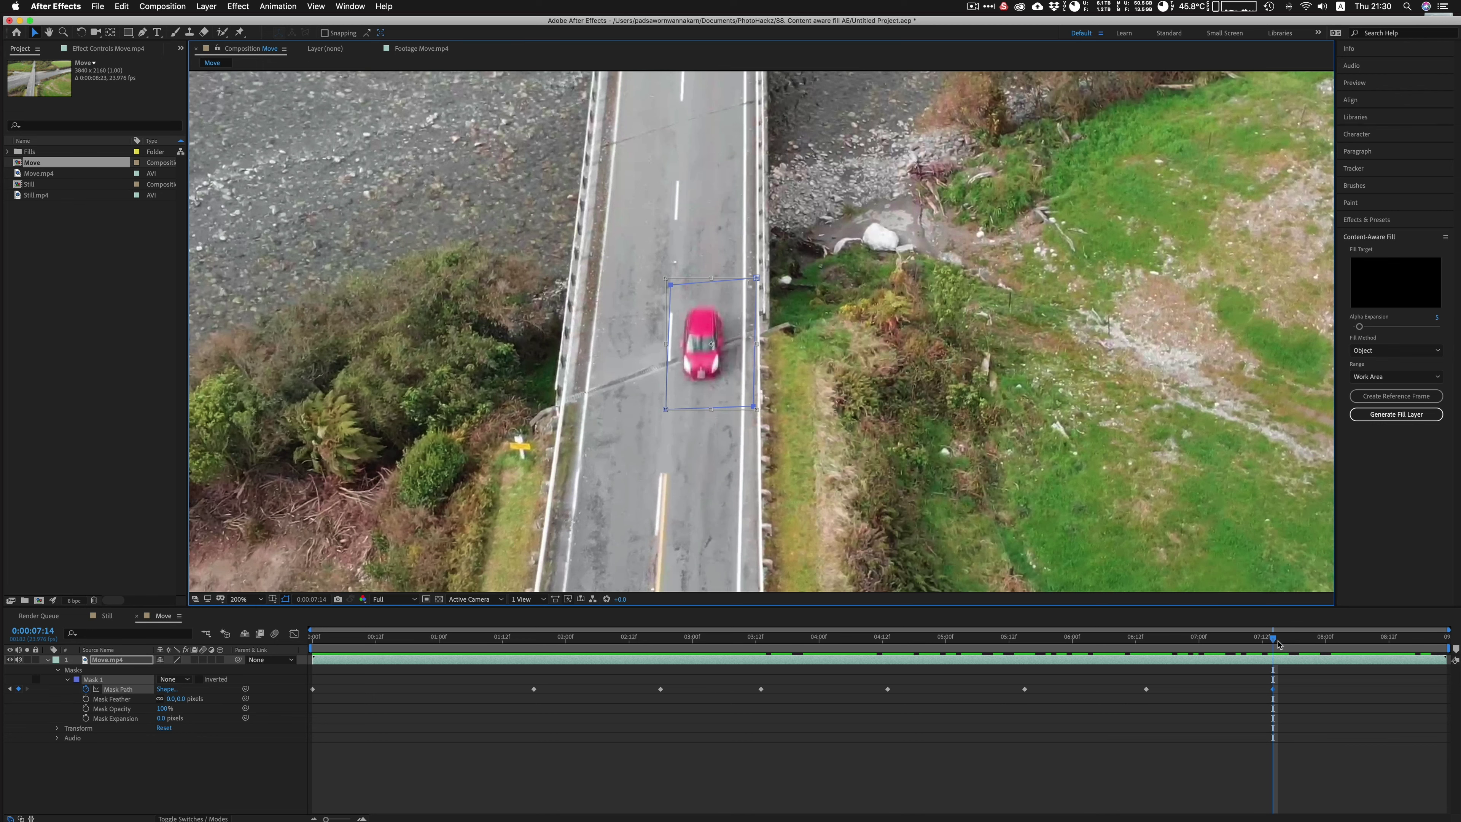
- Reposition and slightly enlarge the mask around the red car at 0:00:08:09 to add a Mask Path keyframe
drag(1274, 643, 1374, 658)
key(space)
drag(936, 548, 841, 285)
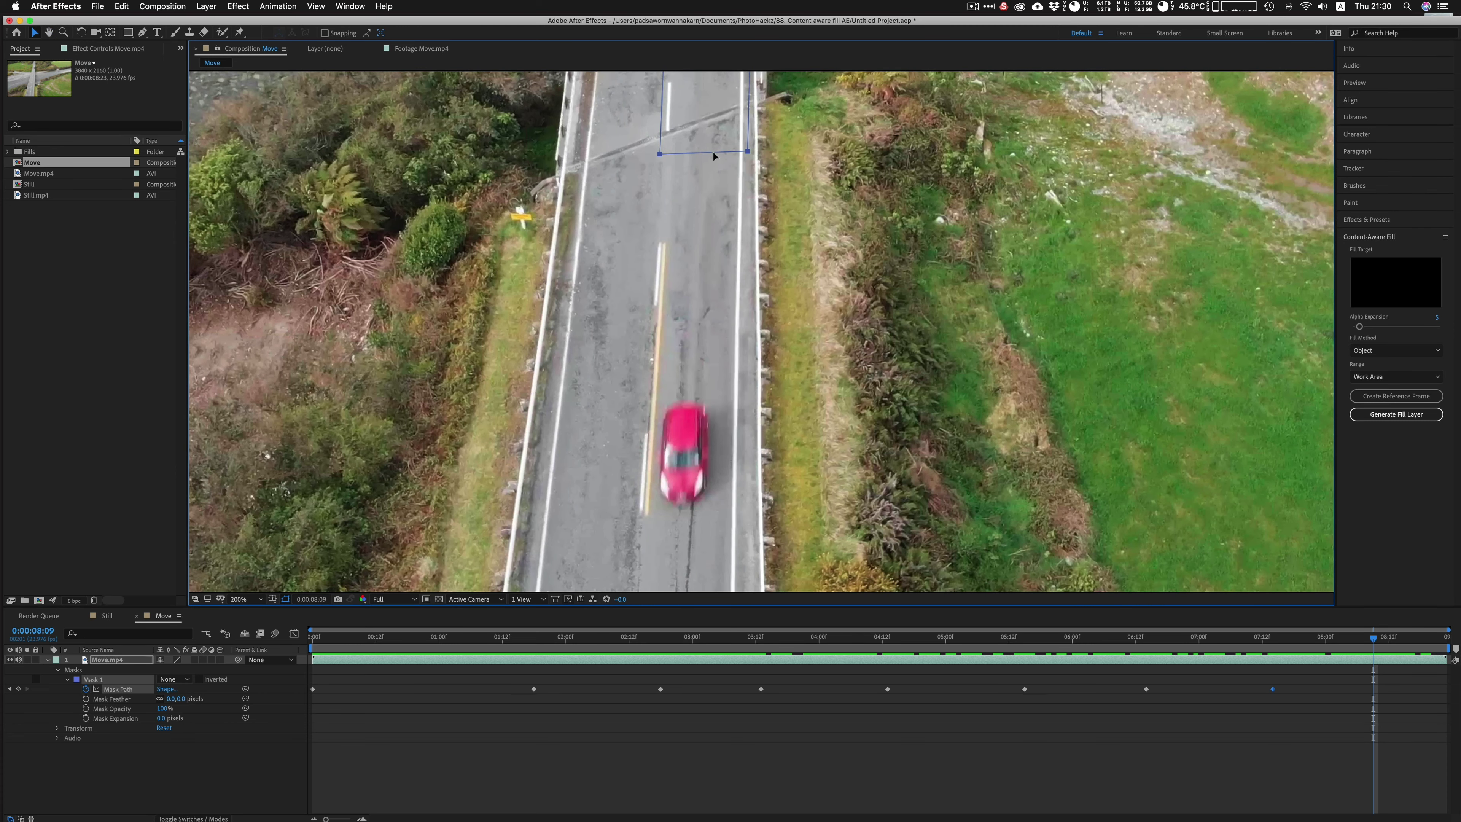
drag(714, 151, 712, 524)
drag(746, 395, 731, 446)
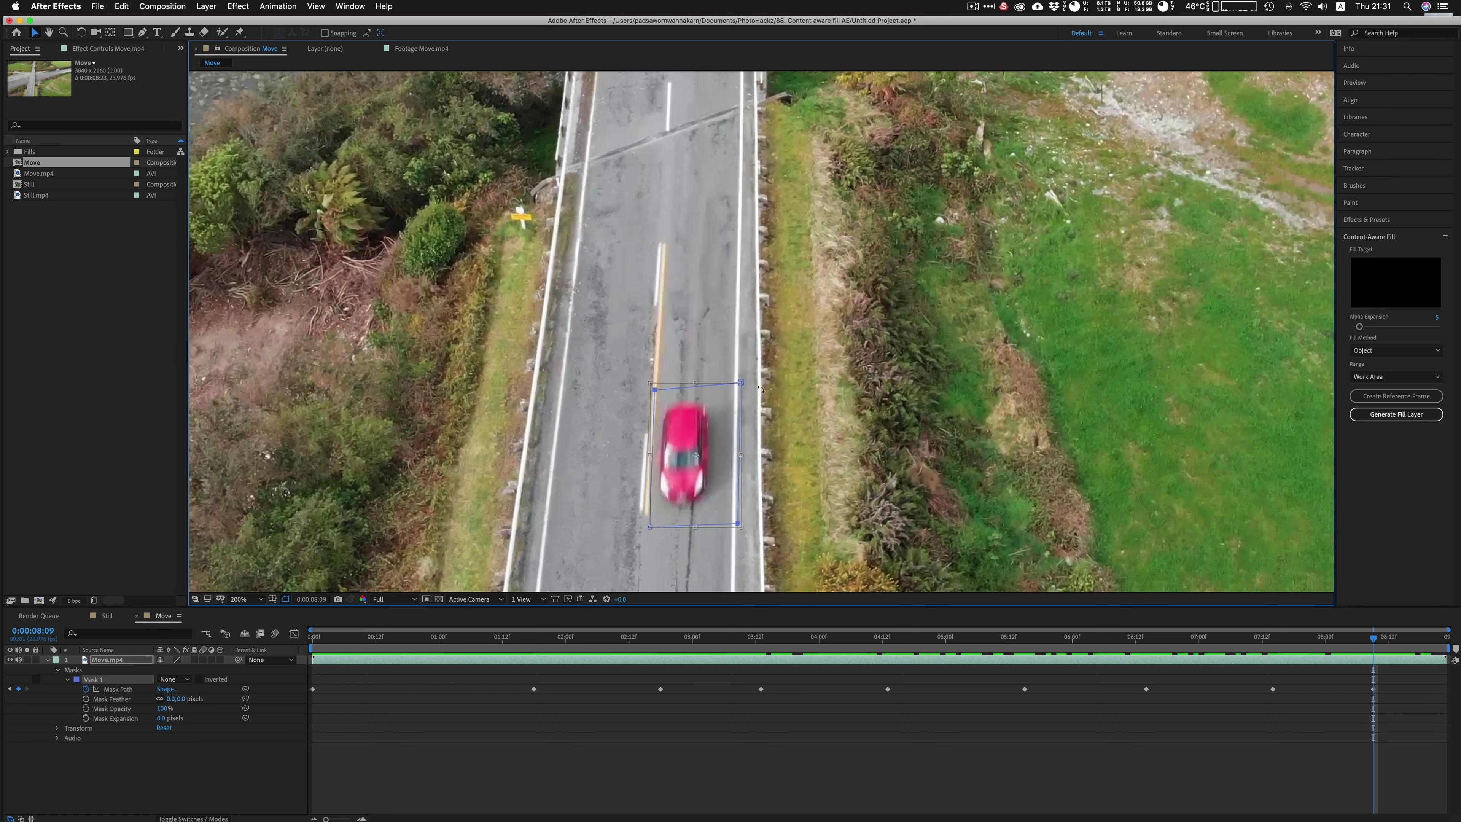
drag(743, 382, 752, 375)
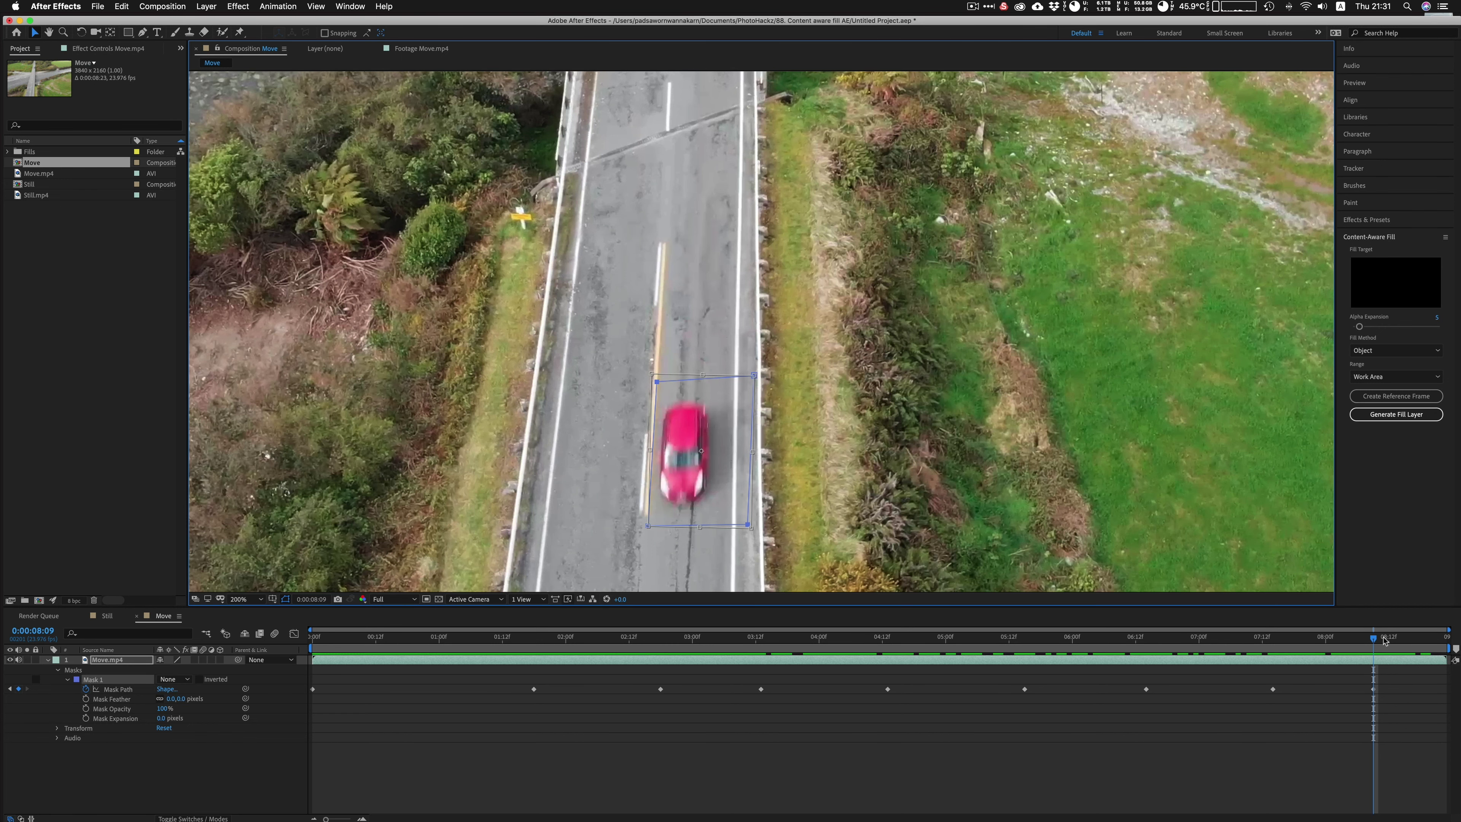
- Move and widen the mask over the red car at the frame's lower edge at 0:00:08:21, adding a Mask Path keyframe
drag(1377, 640, 1436, 638)
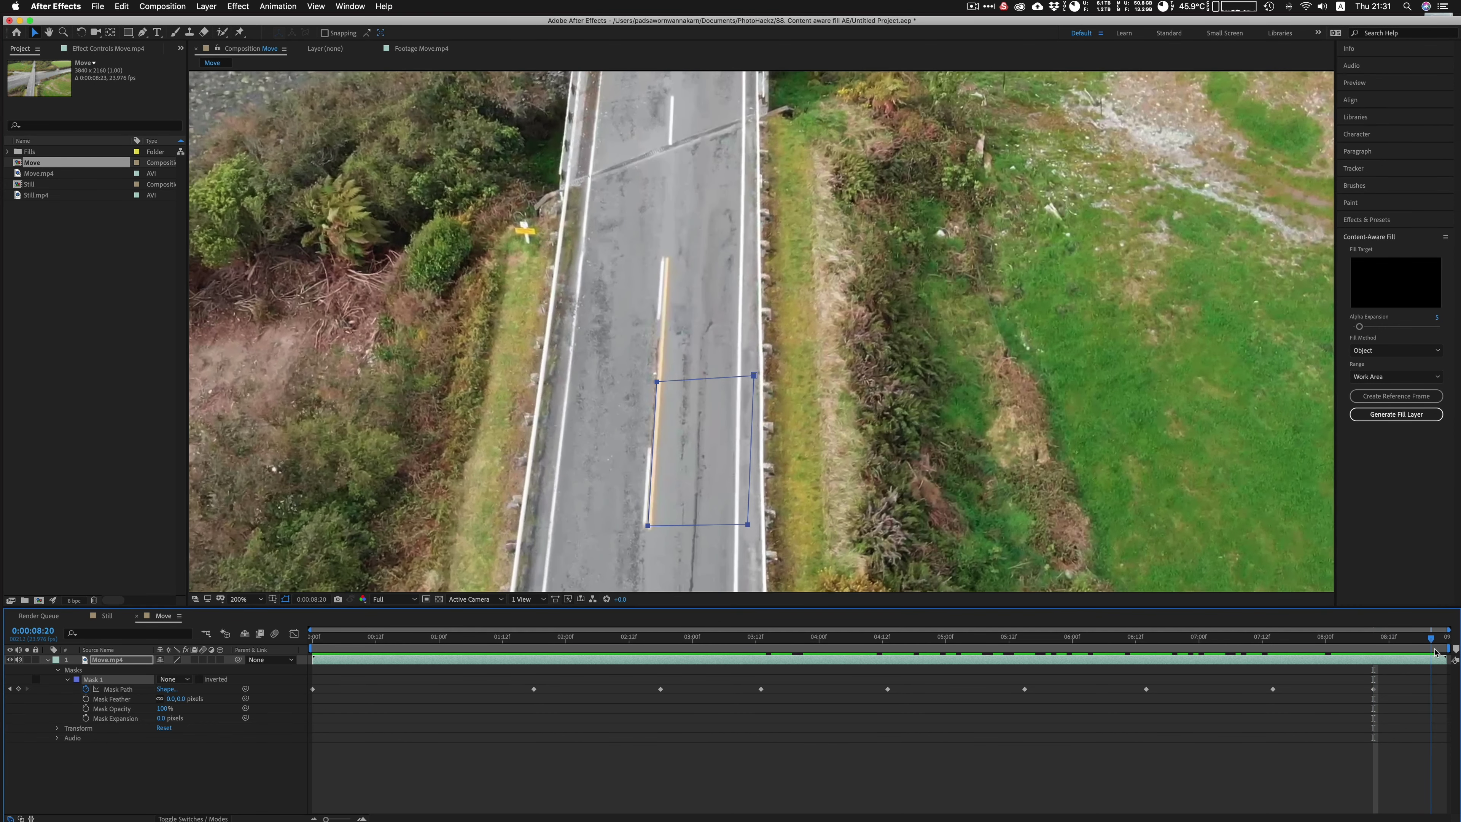
key(h)
drag(815, 452, 823, 236)
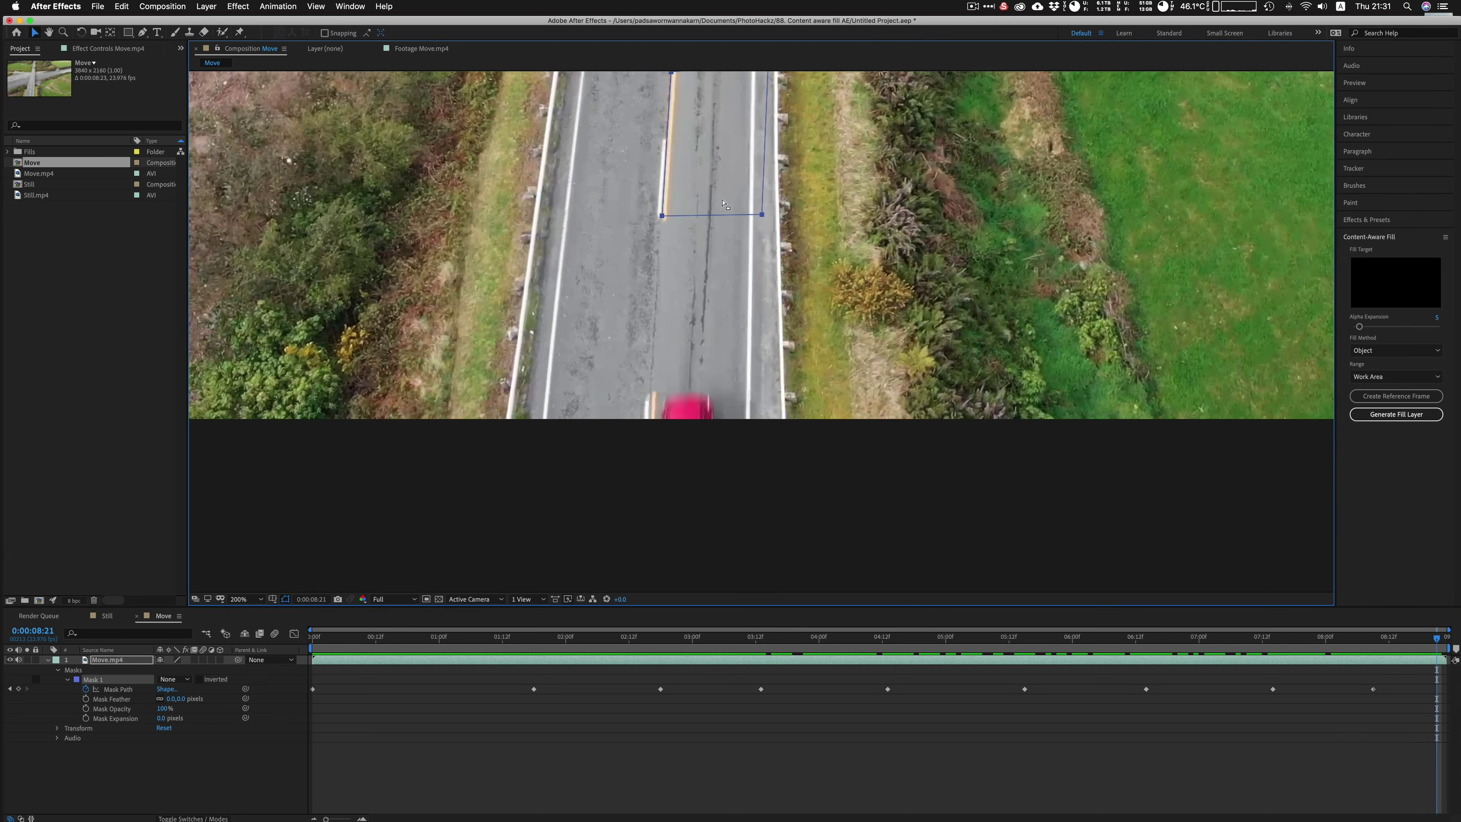
drag(724, 226, 711, 487)
drag(761, 336, 772, 333)
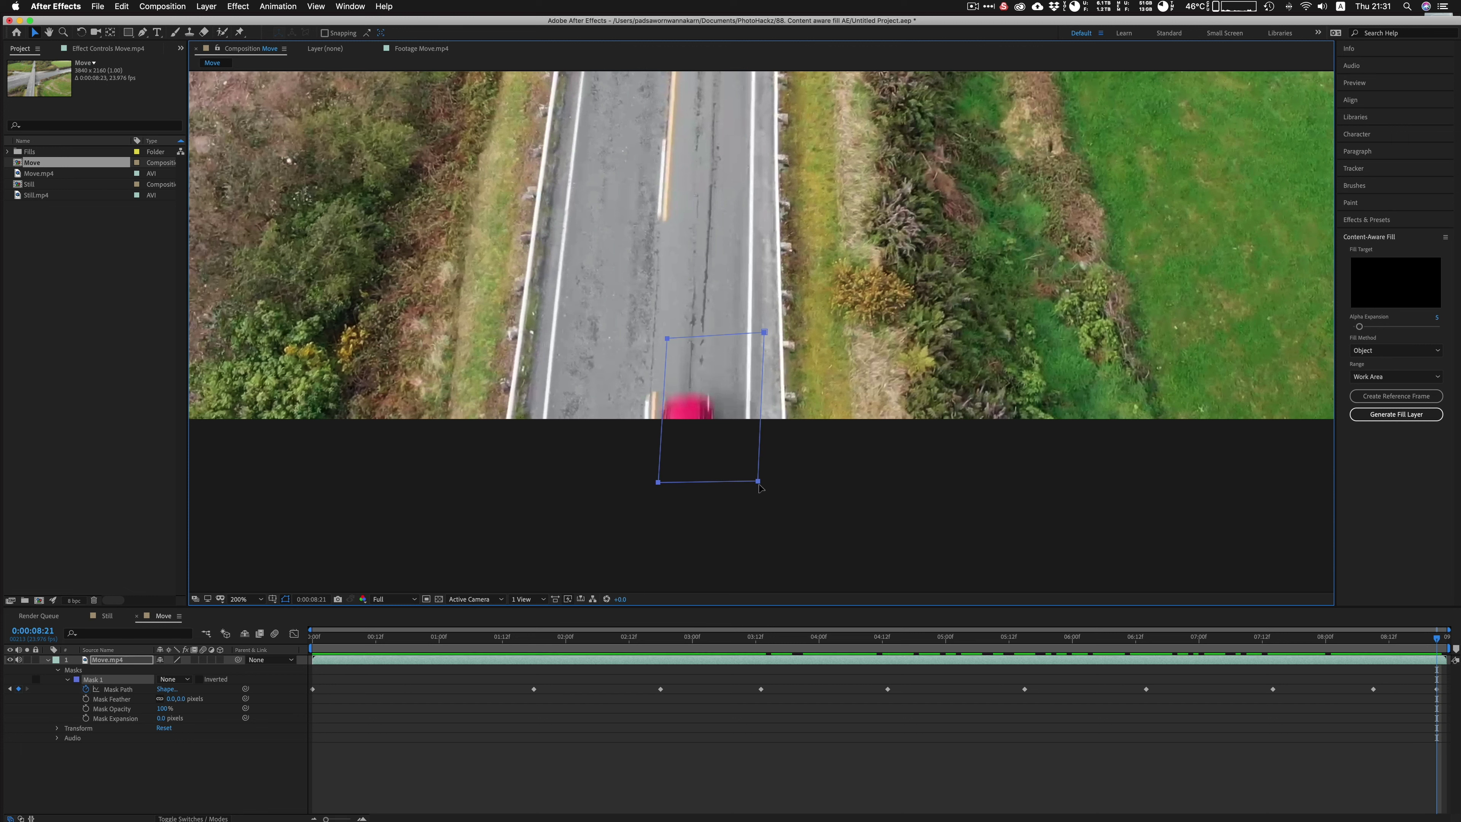
drag(764, 481, 705, 469)
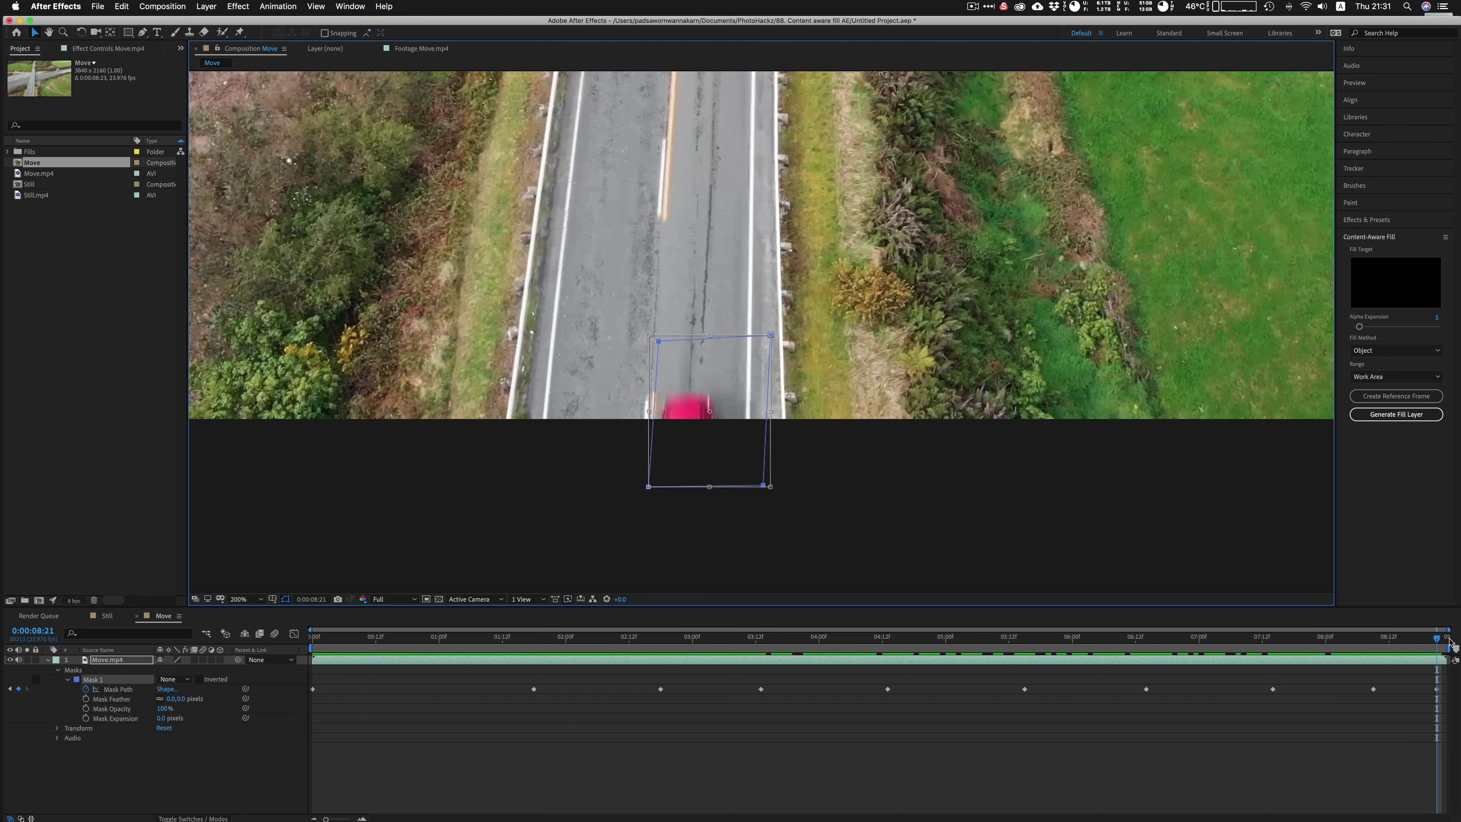
- Fit the composition in view, scrub from the start, and re-centre the mask on the red car at 0:00:05:21
drag(1436, 642, 248, 669)
click(260, 600)
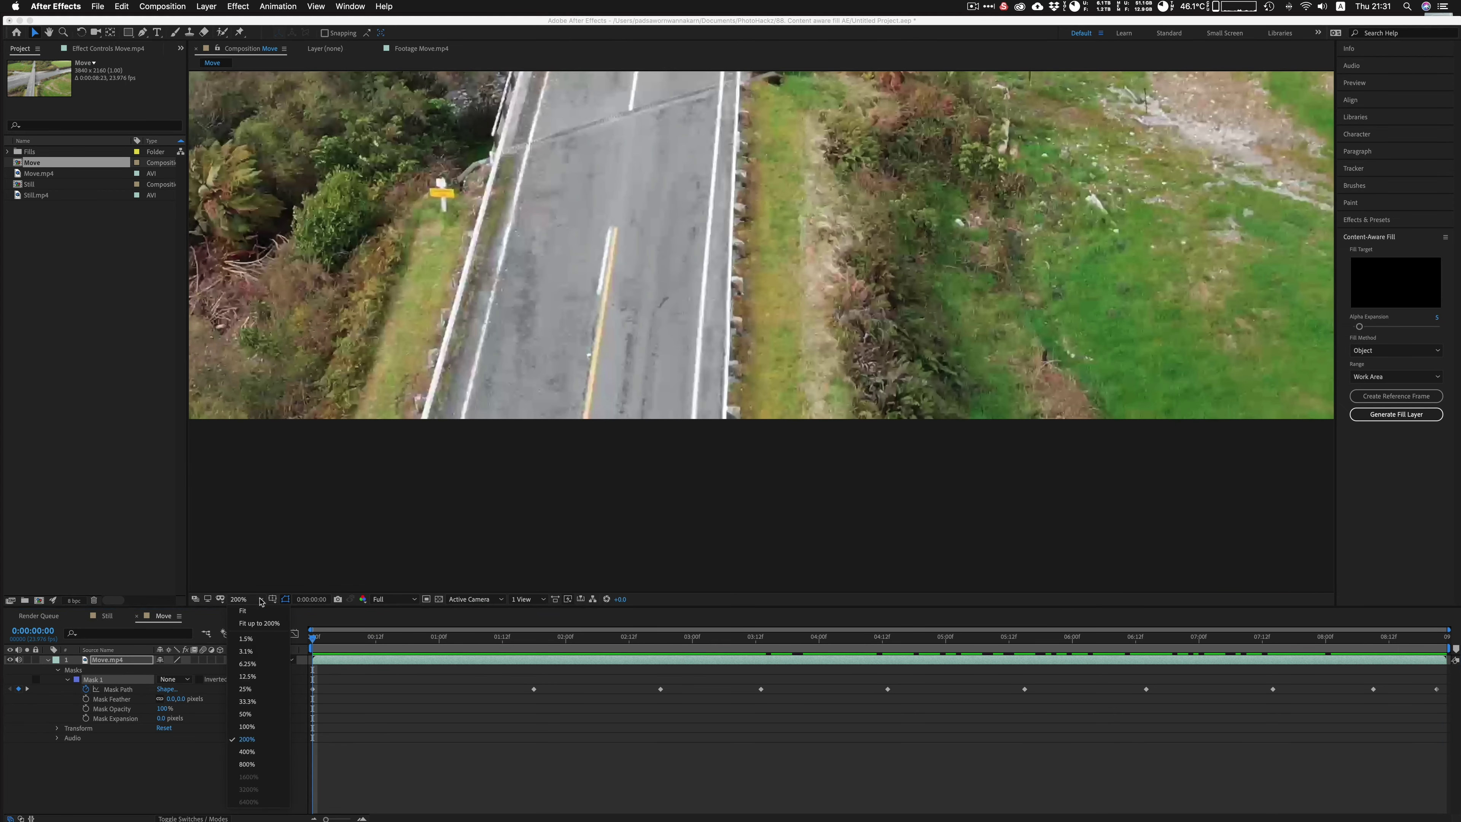
click(257, 612)
drag(310, 638, 1059, 739)
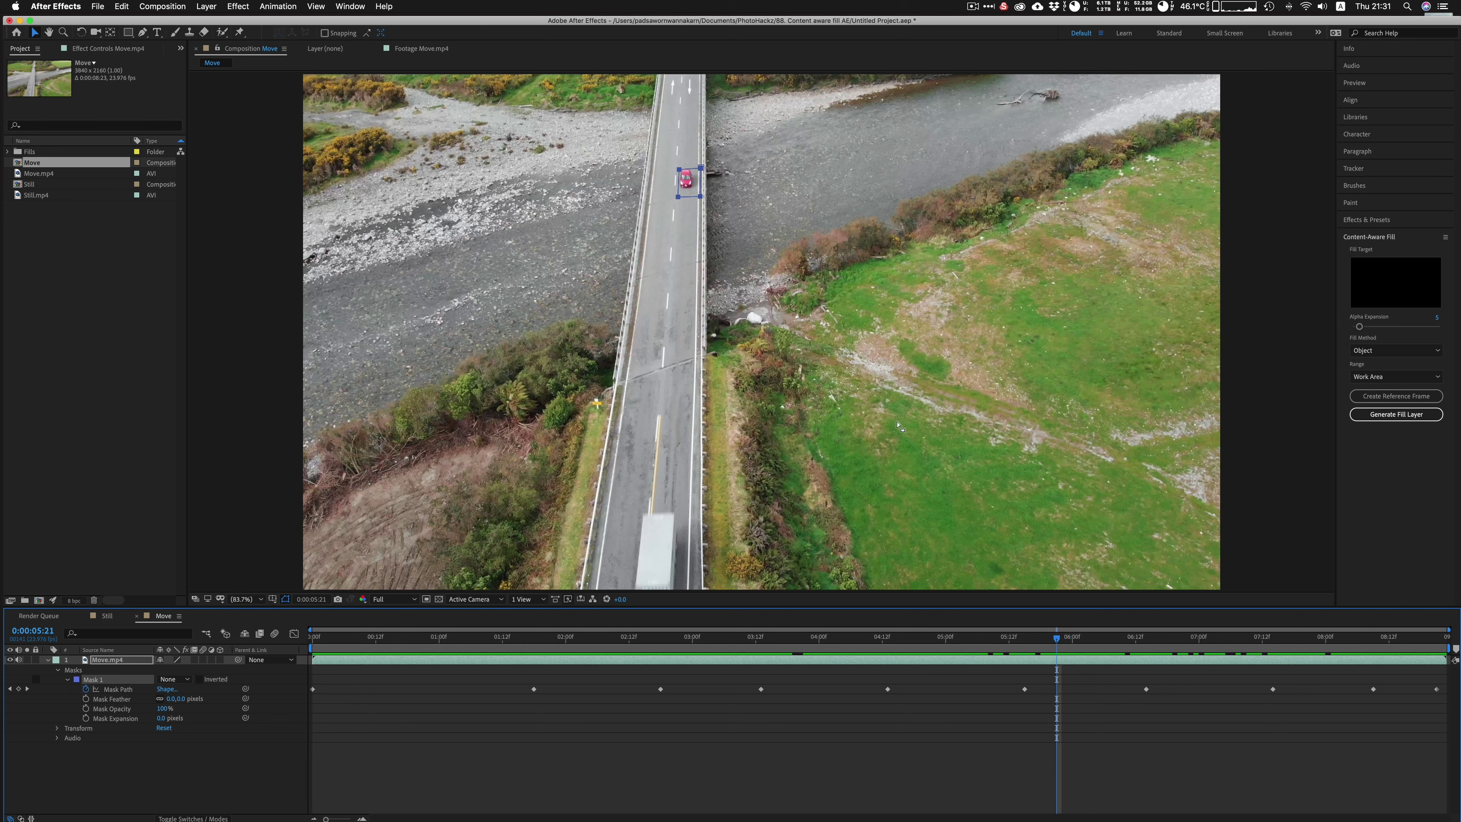
drag(692, 199, 691, 194)
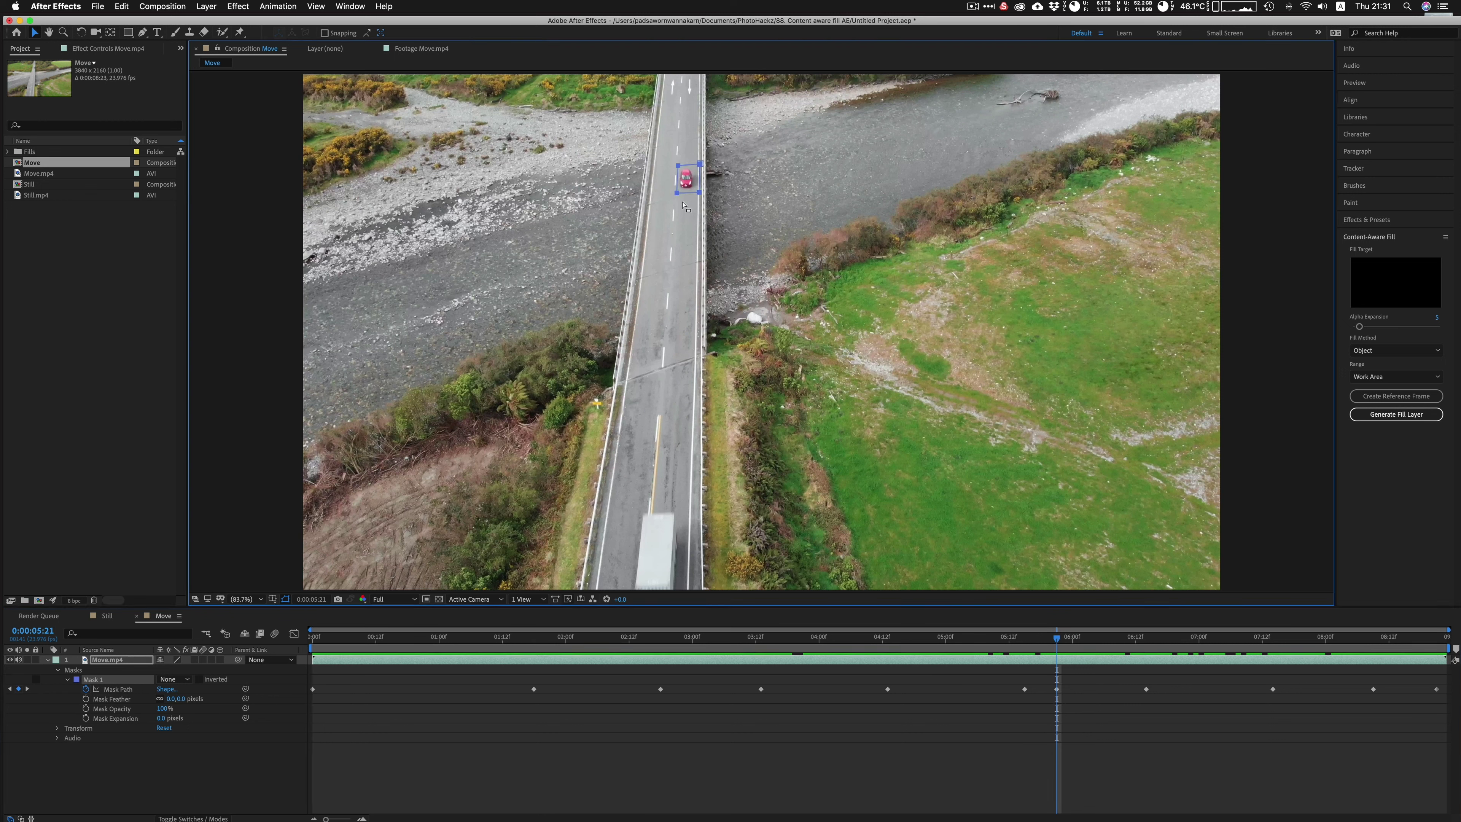
- Correct the mask around the red car by repositioning it at 0:00:06:08 and enlarging it at 0:00:06:15
drag(1056, 643, 1114, 661)
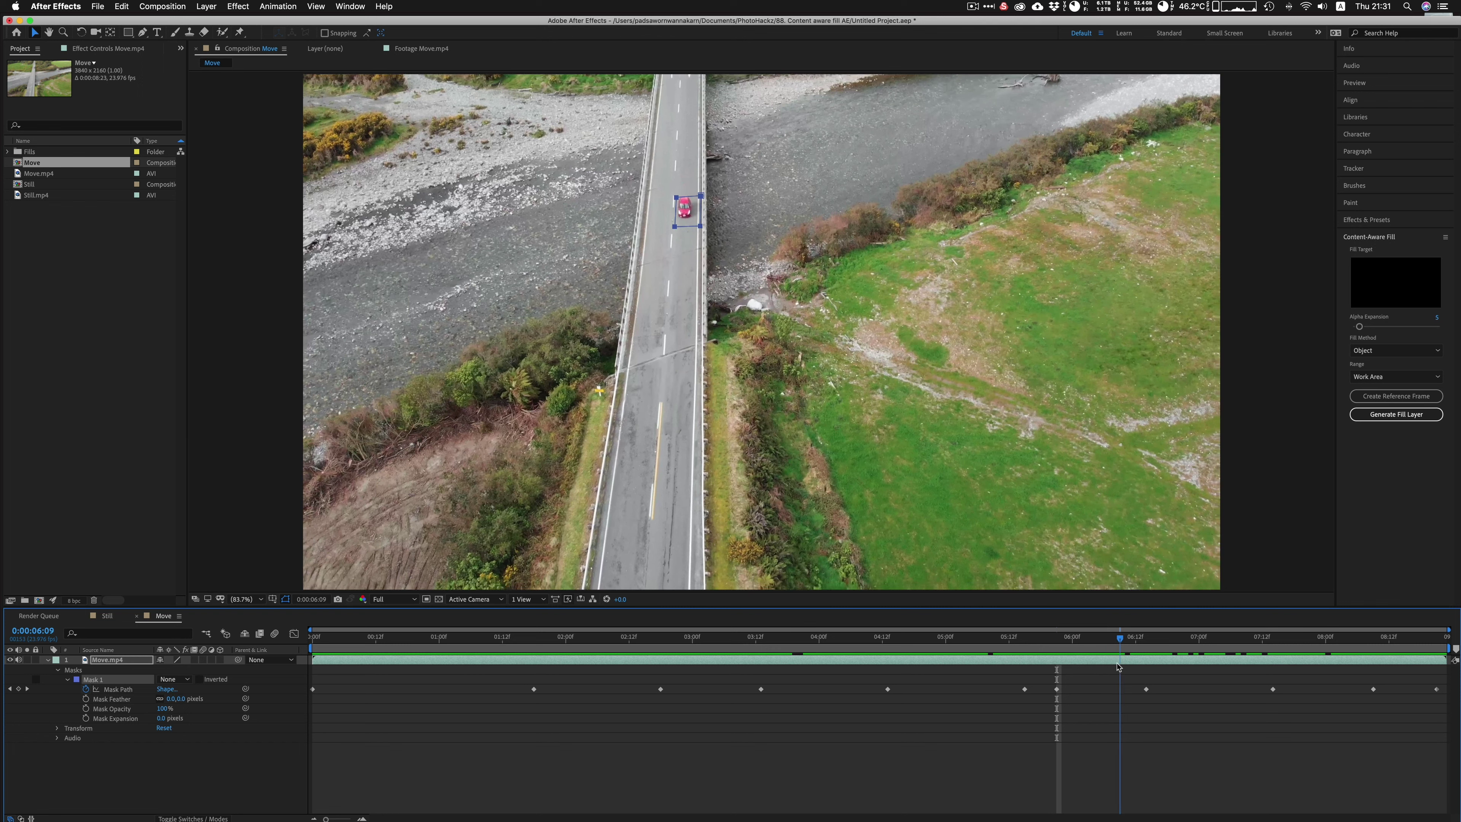
drag(691, 224, 689, 222)
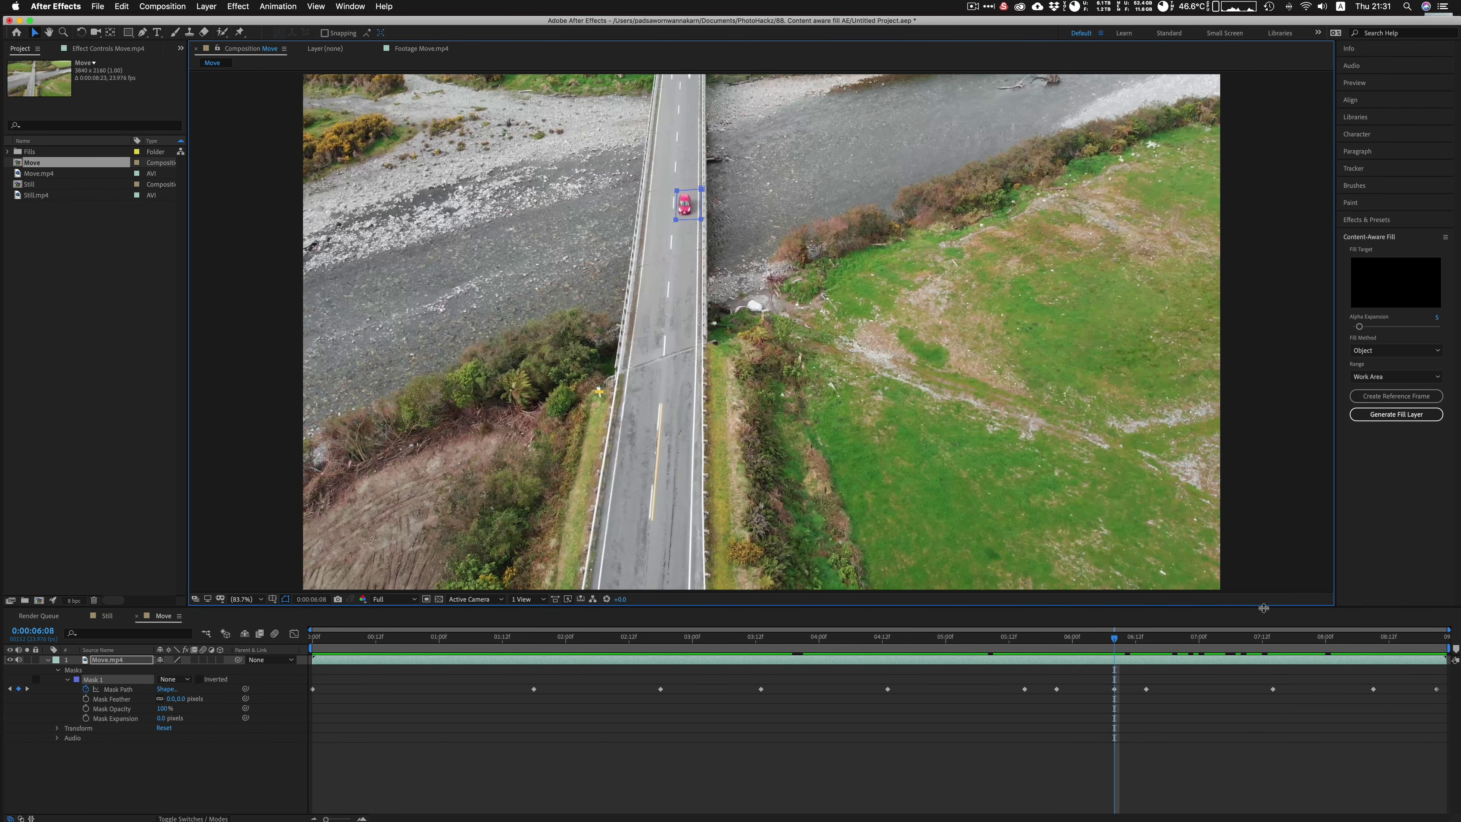
click(1119, 642)
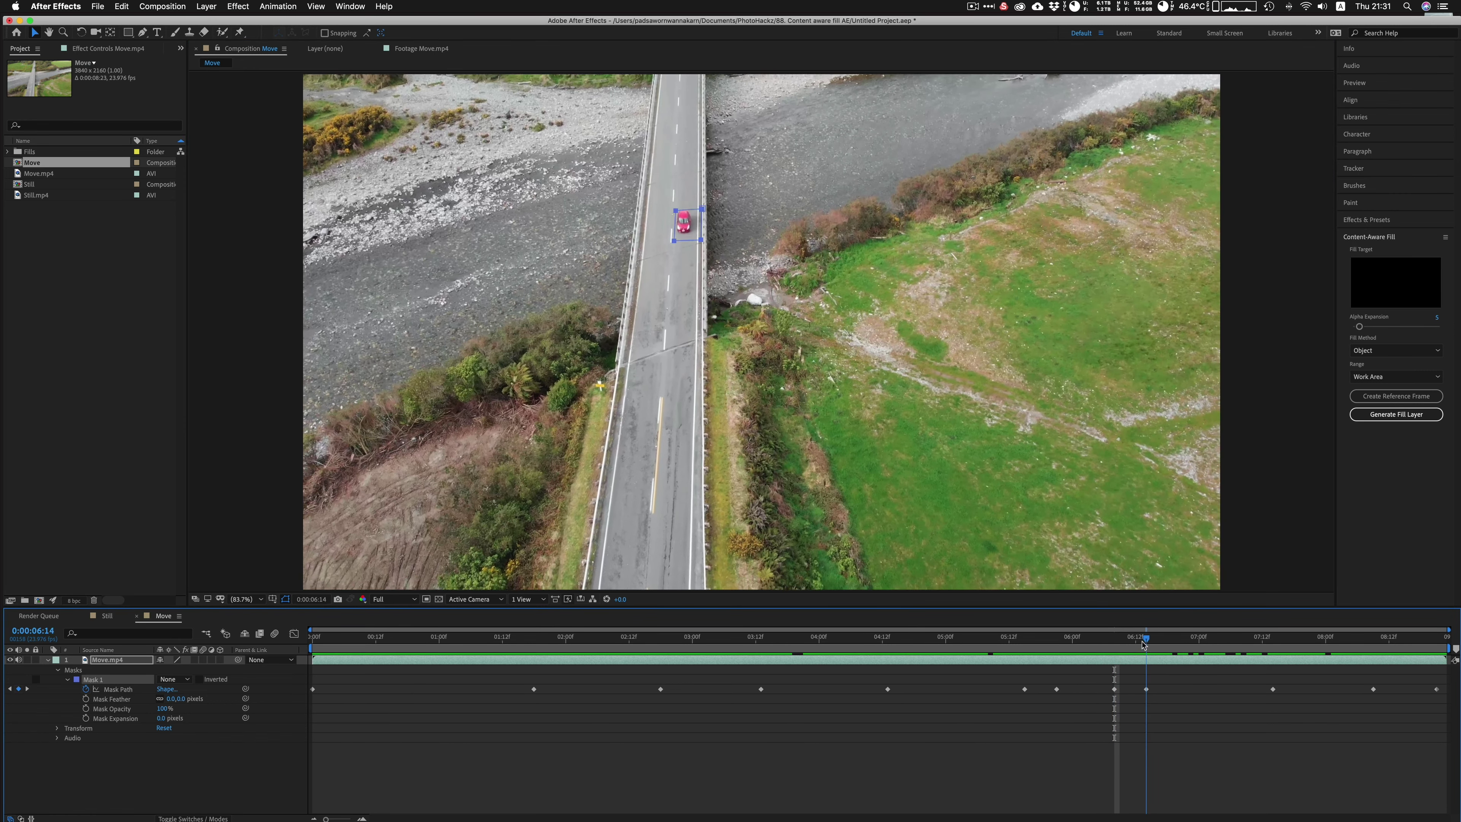
drag(1119, 644, 1148, 648)
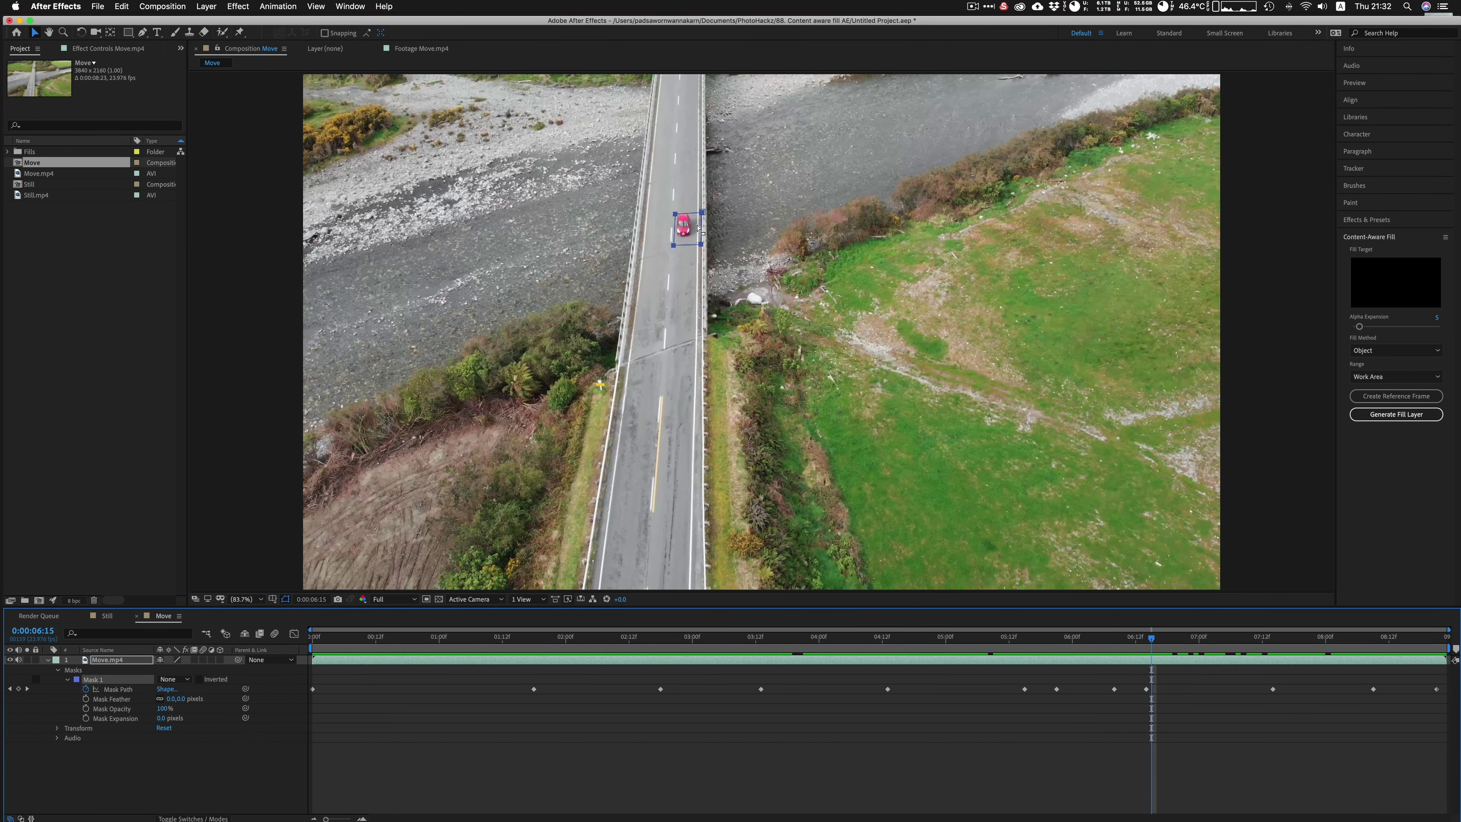
click(691, 248)
drag(670, 211, 675, 203)
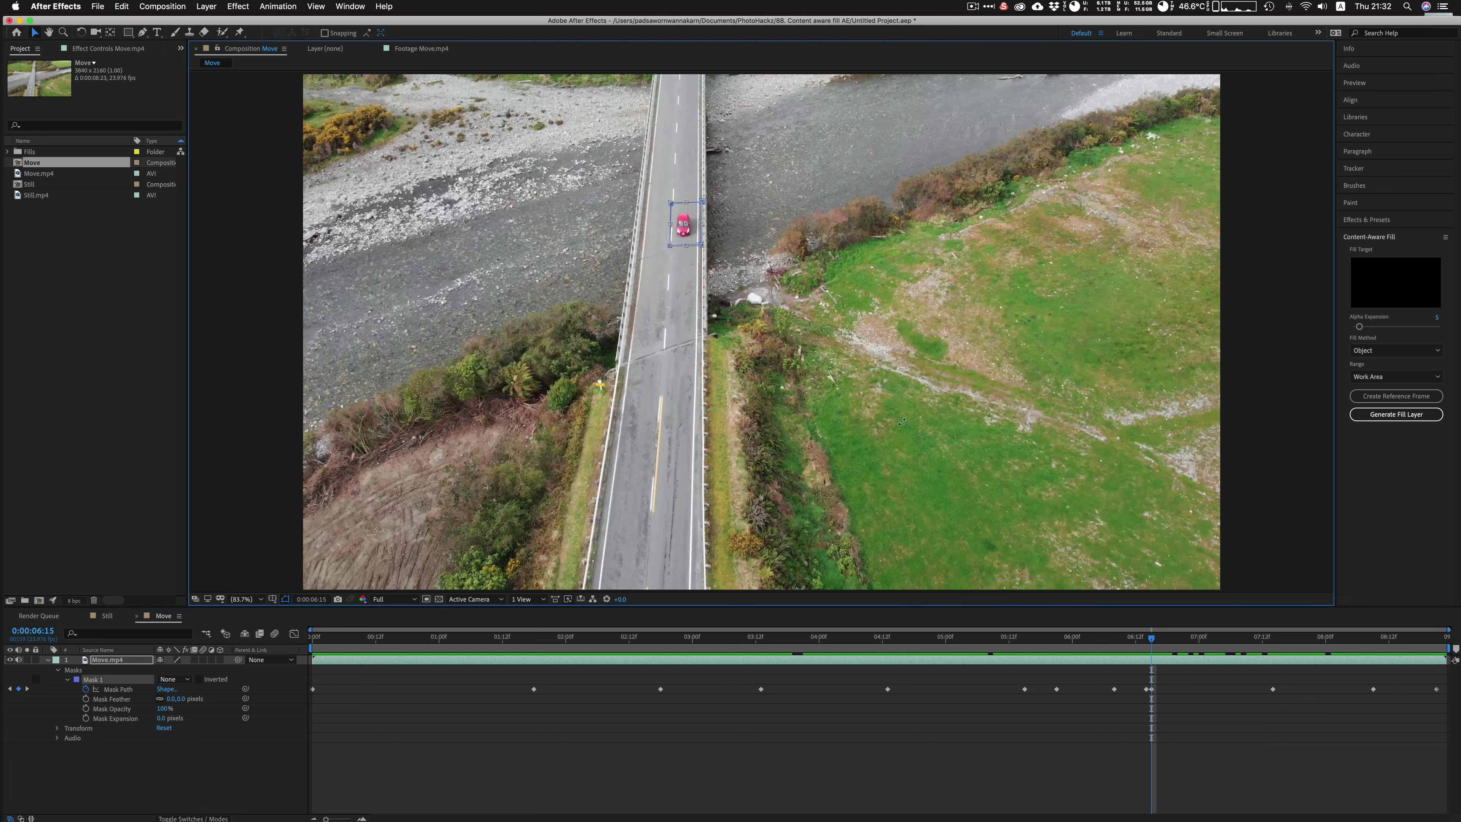
drag(1142, 655, 1268, 651)
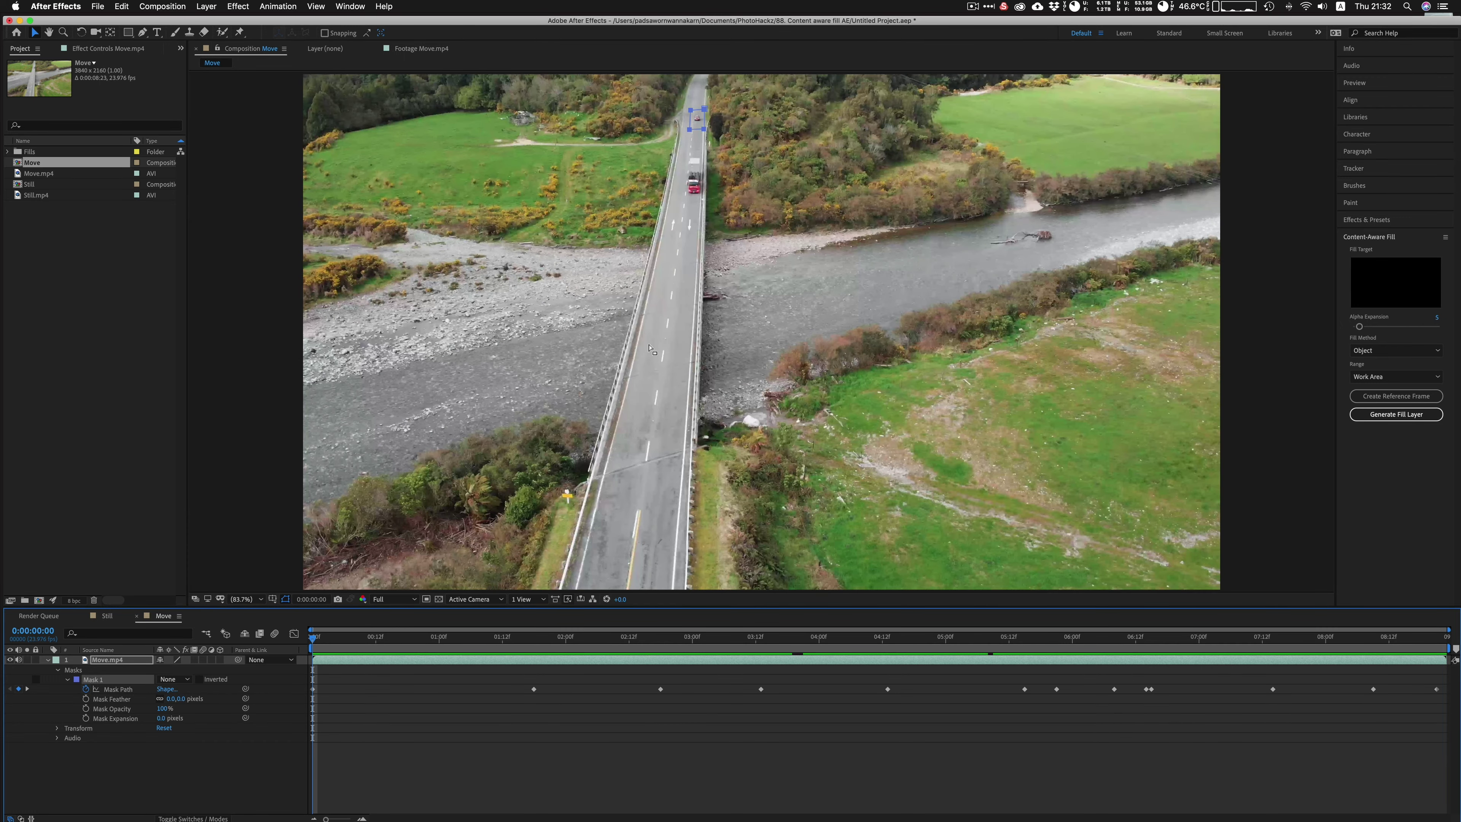
- Return to 0:00:00:00 and set Mask 1's mode to Subtract
drag(348, 642, 77, 807)
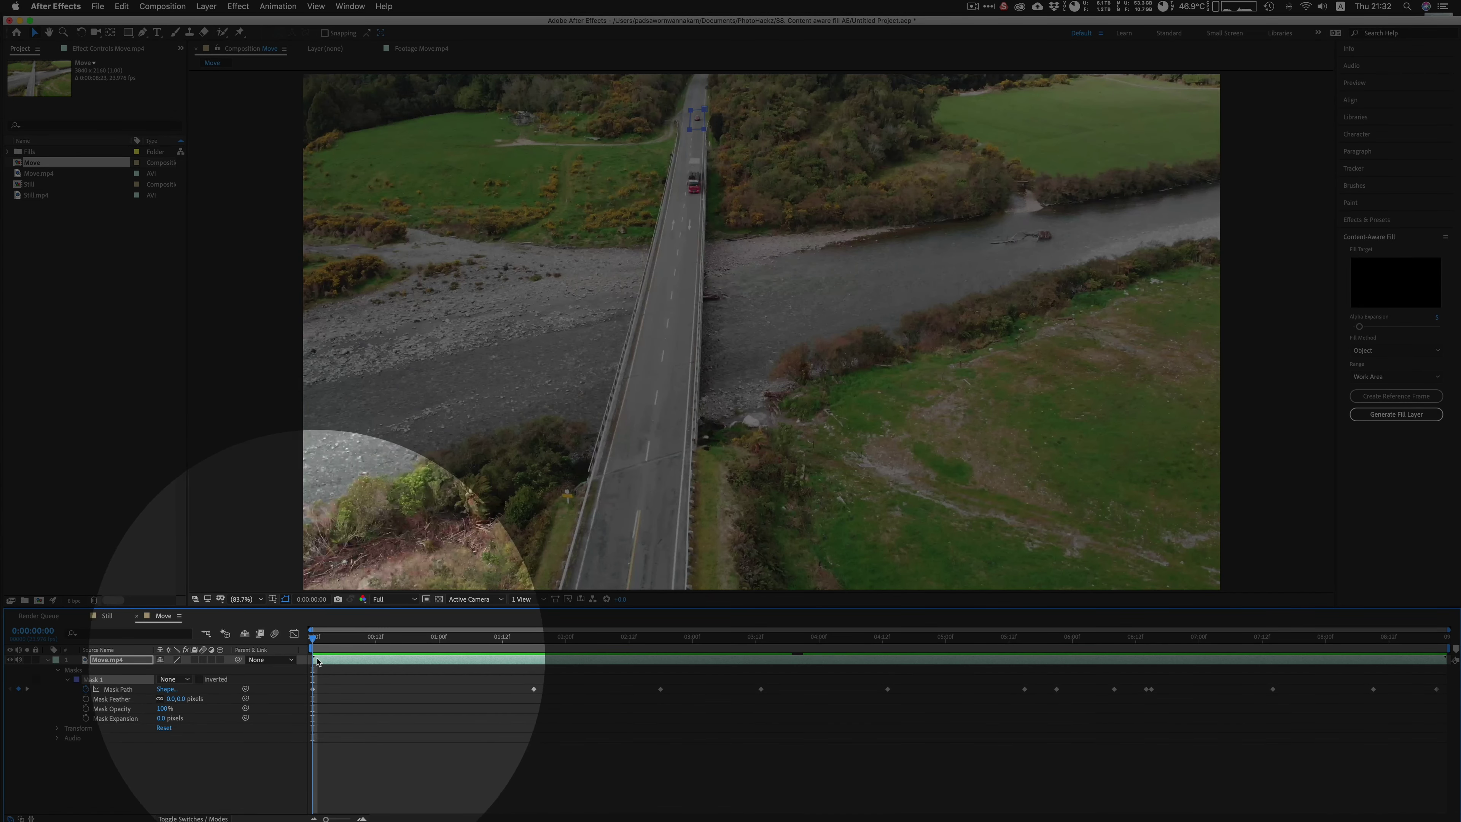
click(371, 637)
drag(403, 638, 186, 706)
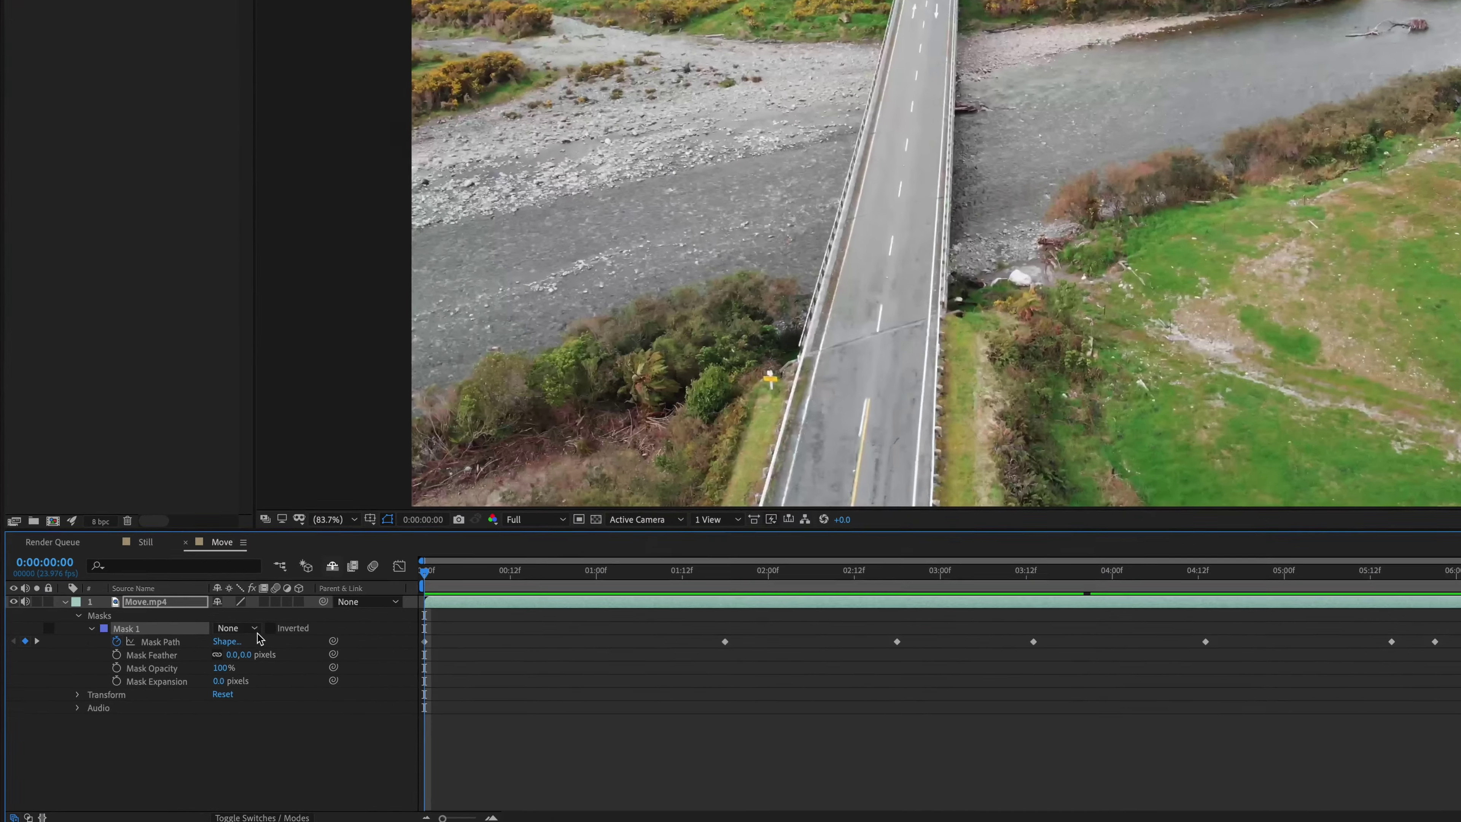
click(187, 679)
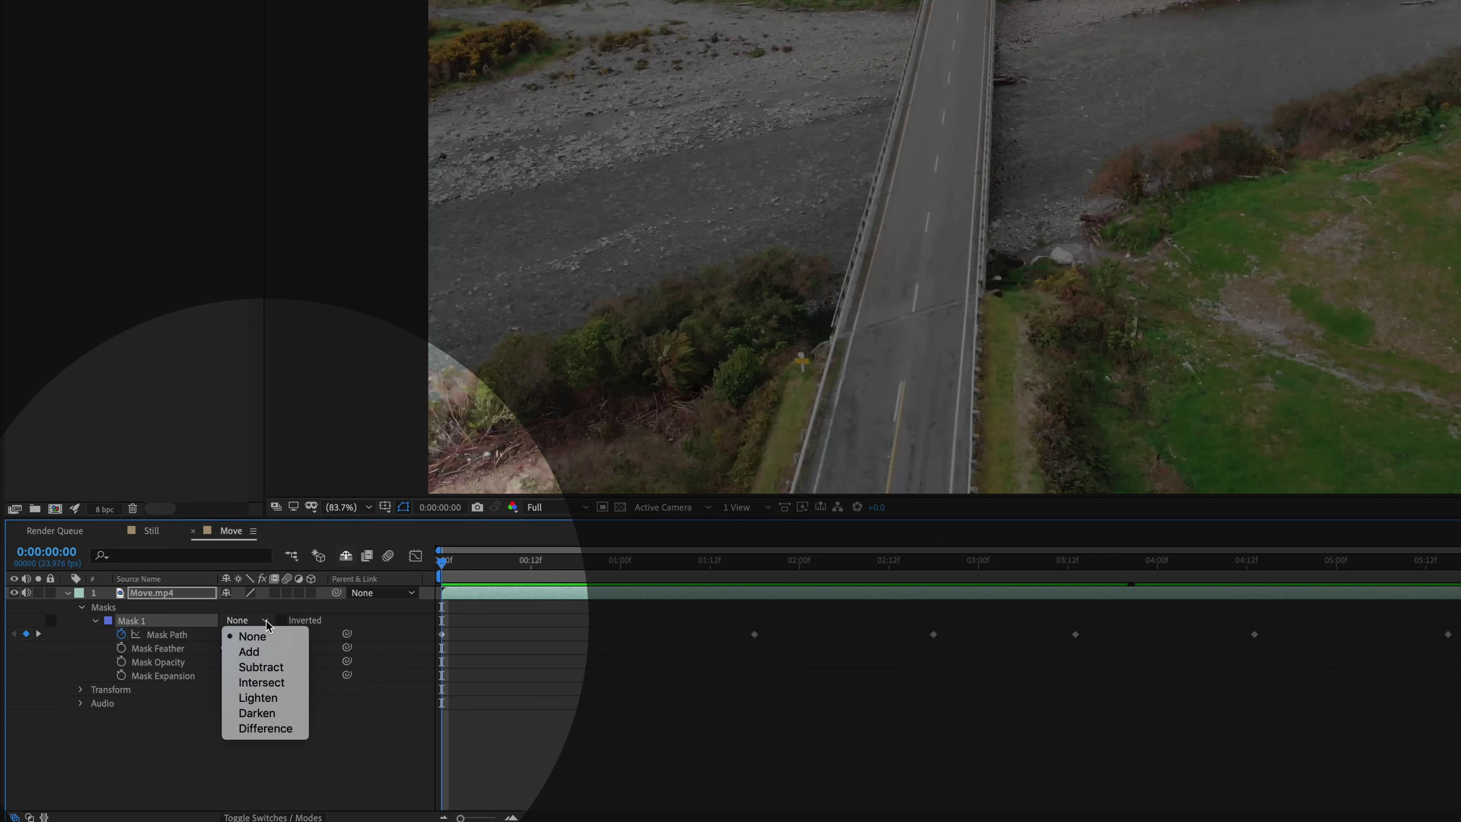
click(266, 665)
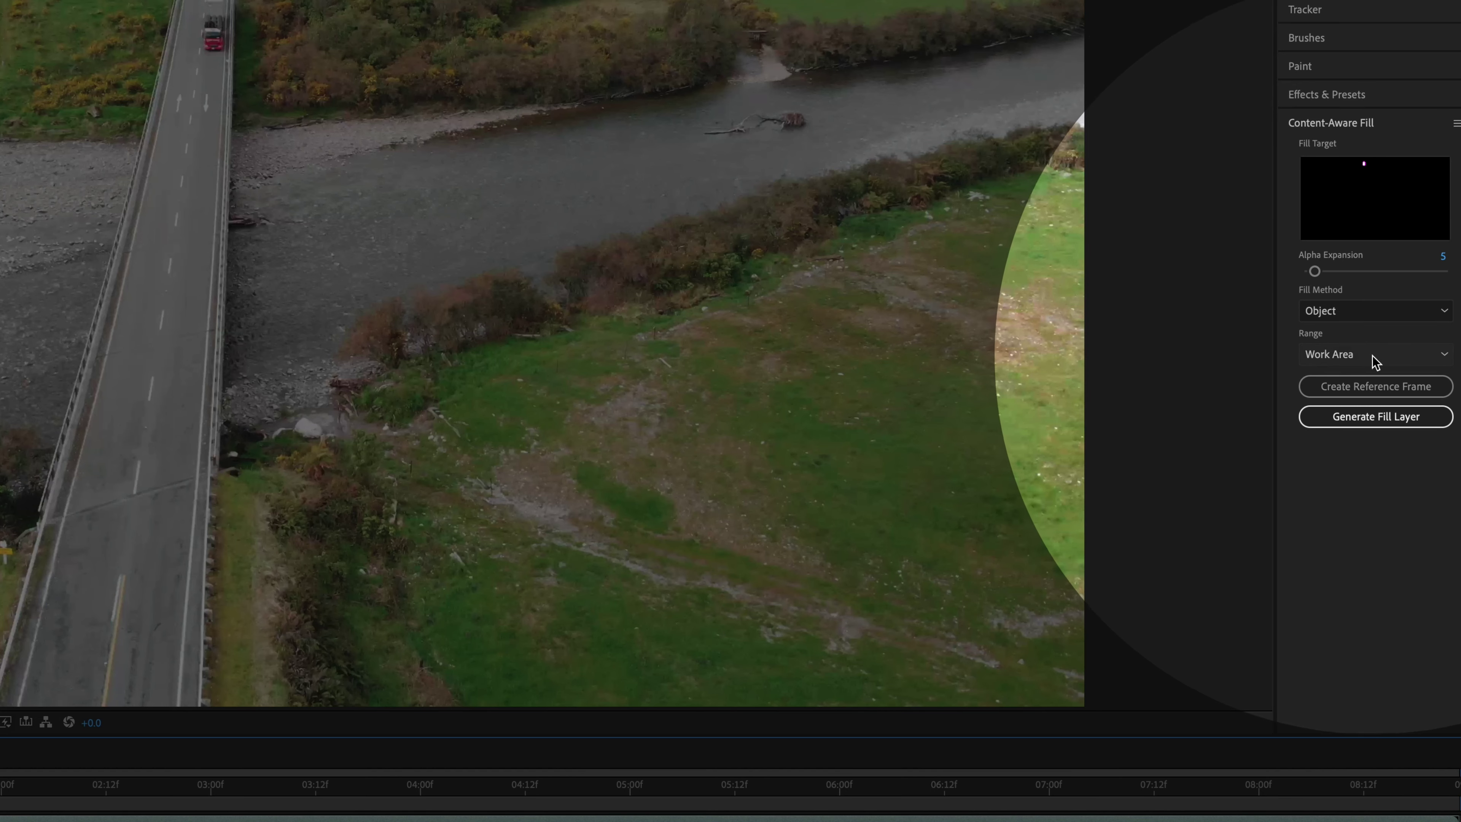
- Generate a fill layer for the work area with the Object fill method and play the result from 0:00:00:00
click(1378, 418)
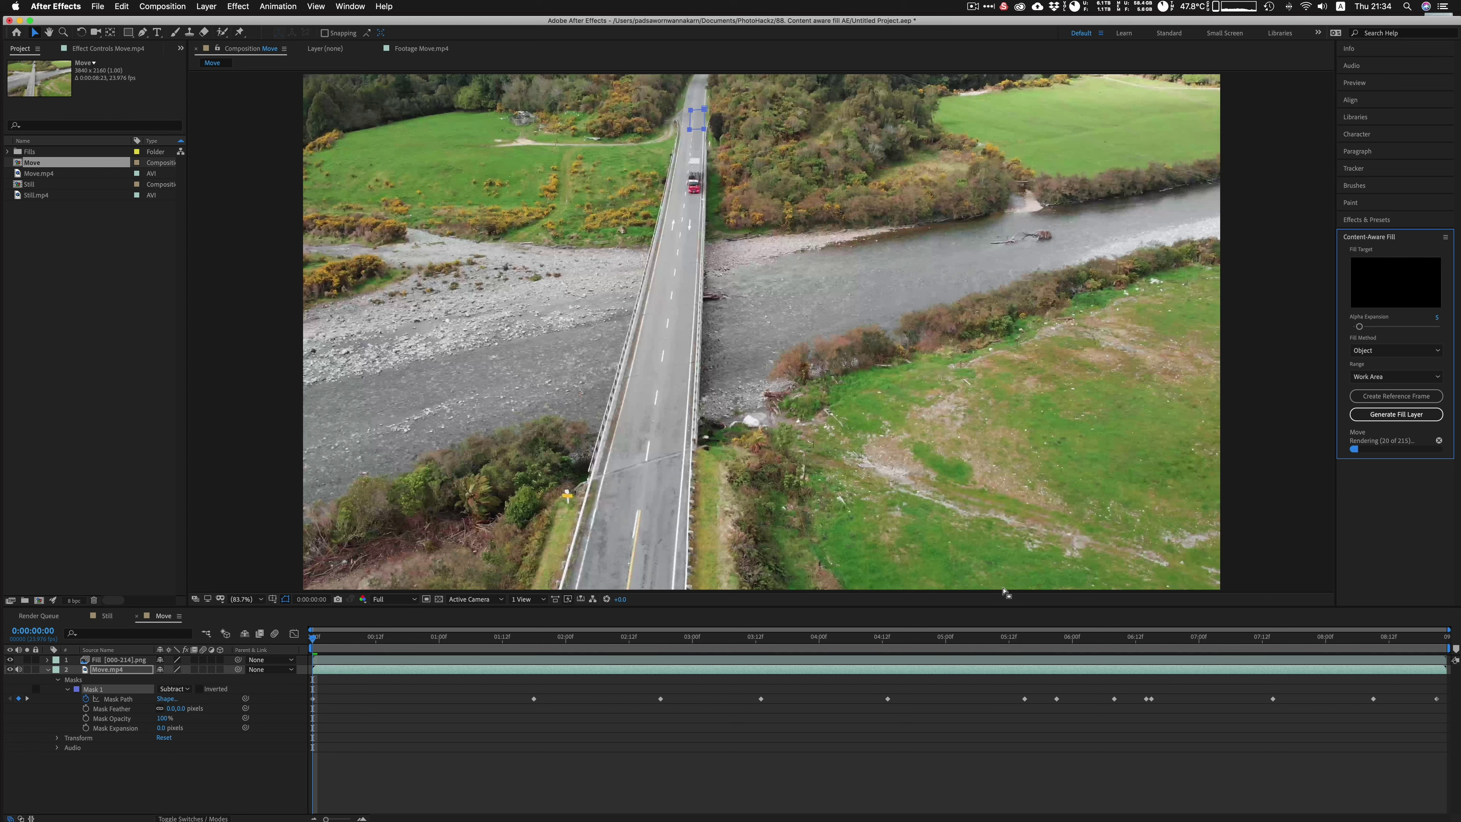
click(316, 641)
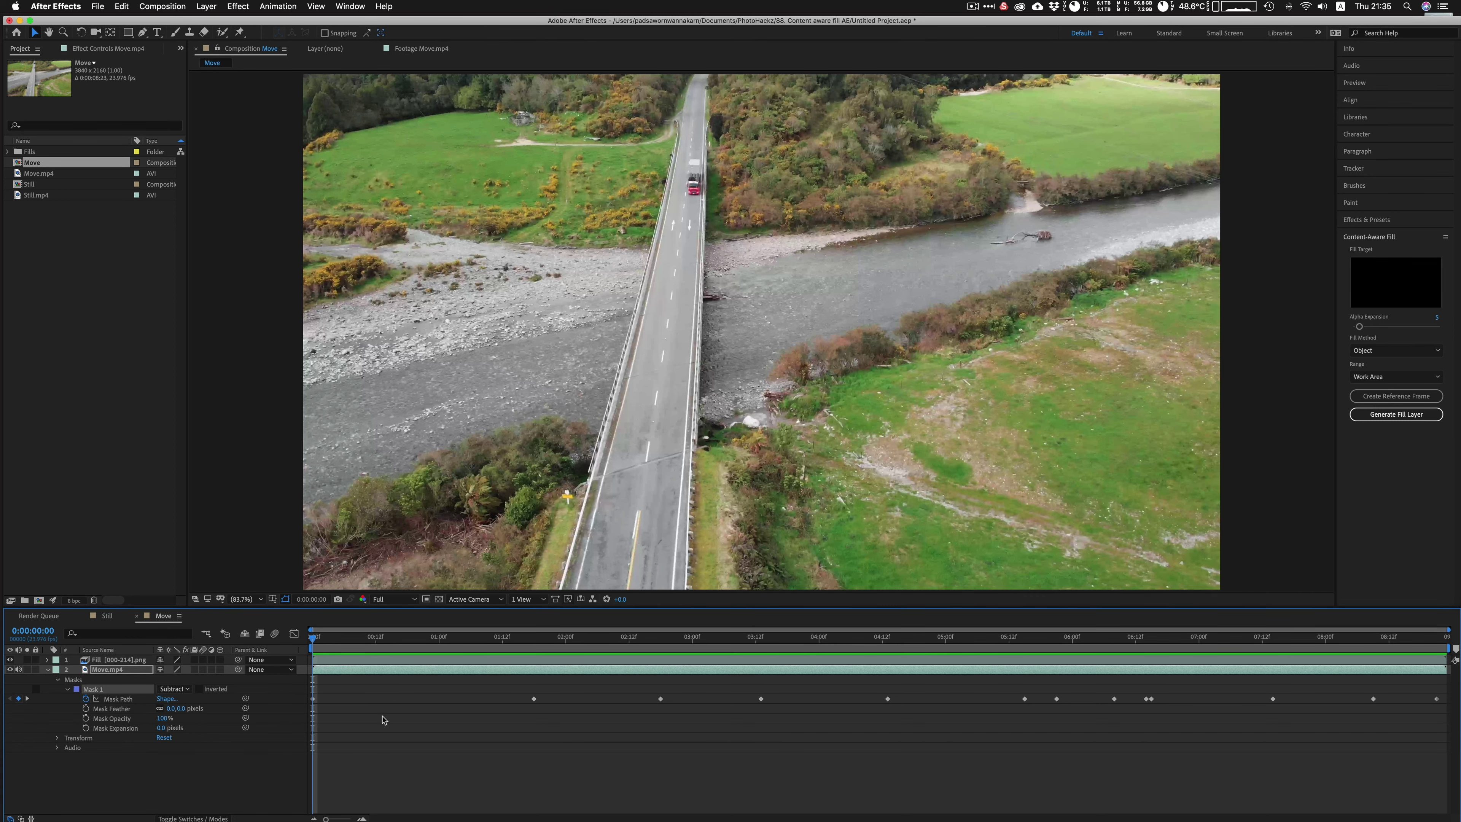
key(space)
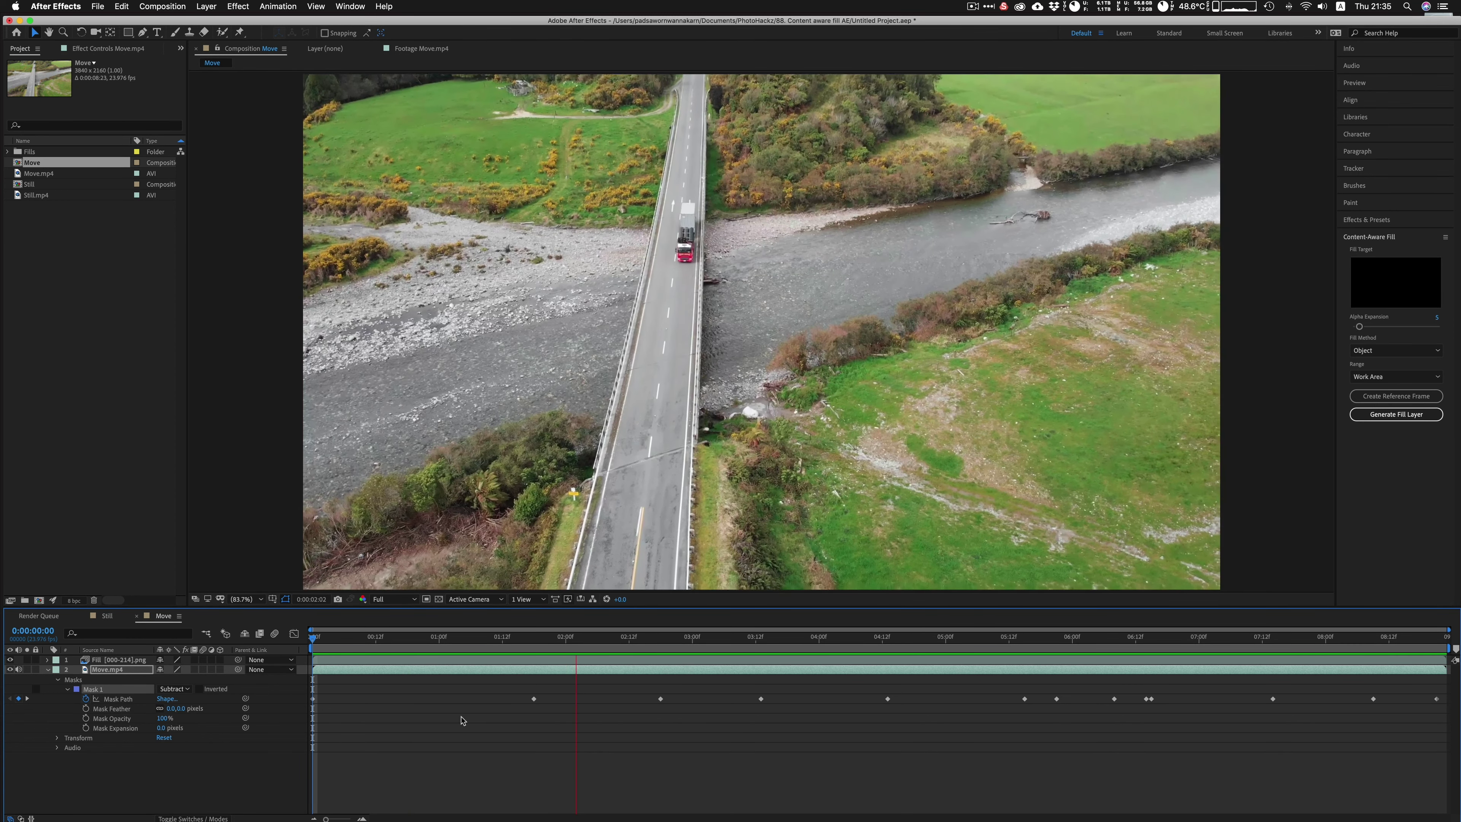